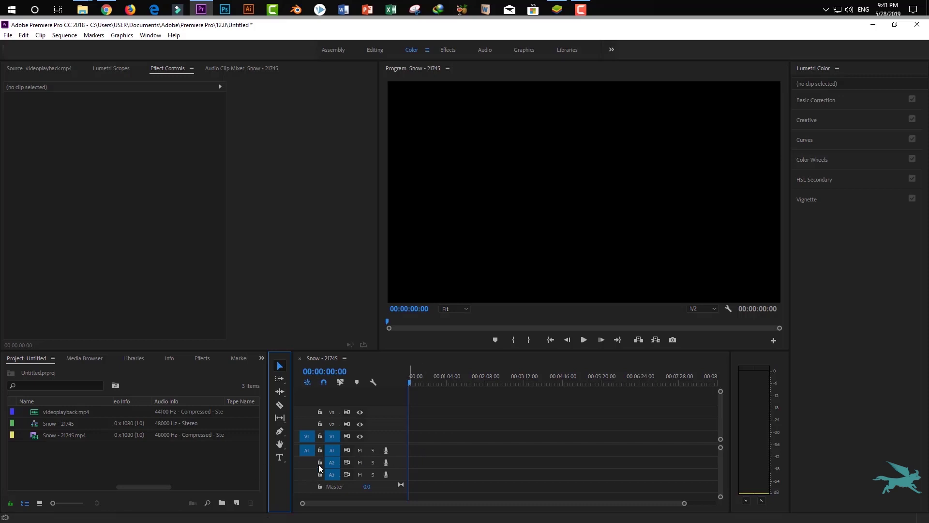
Place Snow - 21745.mp4 on V1/A1, zoom in, and preview it to about 00:00:03:05.
{"action": "left_click", "coordinate": [71, 434]}
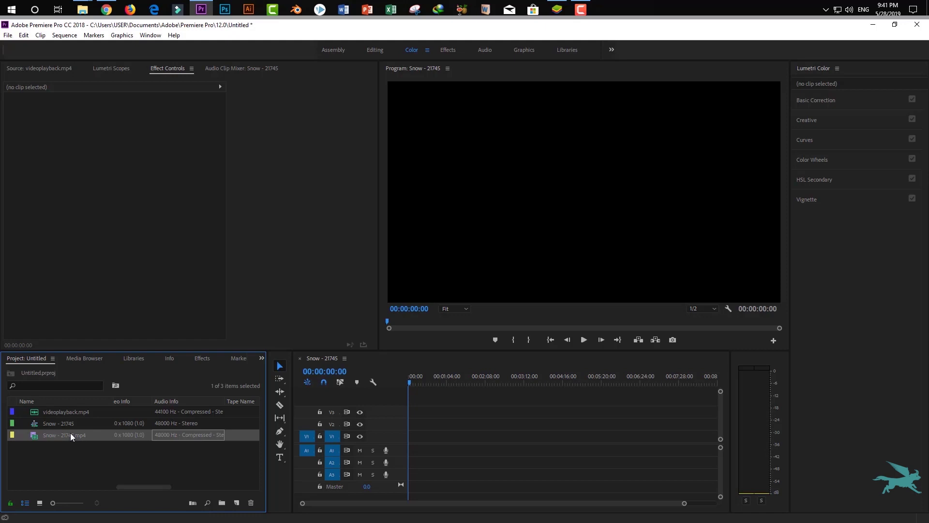
{"action": "mouse_move", "coordinate": [71, 433]}
{"action": "left_mouse_down"}
{"action": "mouse_move", "coordinate": [429, 444]}
{"action": "mouse_move", "coordinate": [412, 444]}
{"action": "left_mouse_up"}
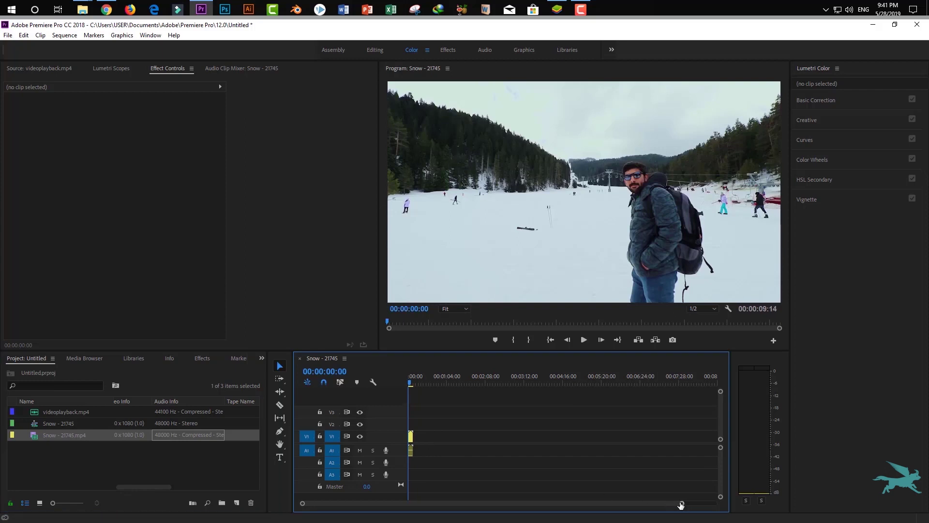
{"action": "left_click_drag", "start_coordinate": [681, 505], "coordinate": [539, 516]}
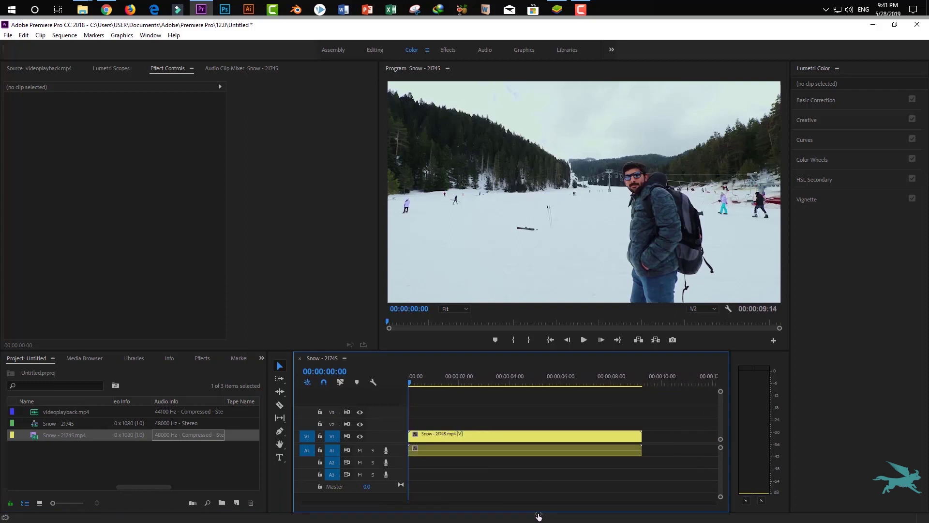
{"action": "left_click_drag", "start_coordinate": [539, 514], "coordinate": [326, 506]}
{"action": "key", "text": "space"}
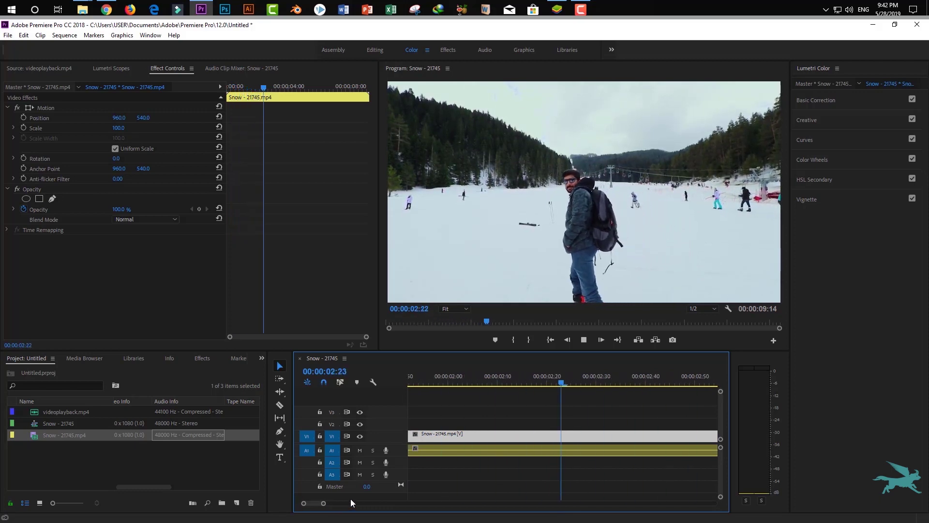
{"action": "key", "text": "space"}
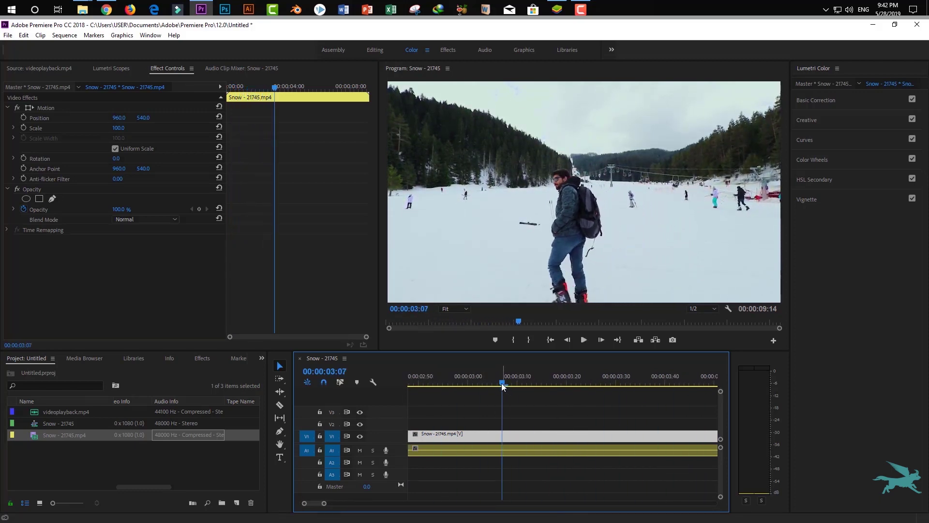
{"action": "left_click_drag", "start_coordinate": [502, 386], "coordinate": [493, 385]}
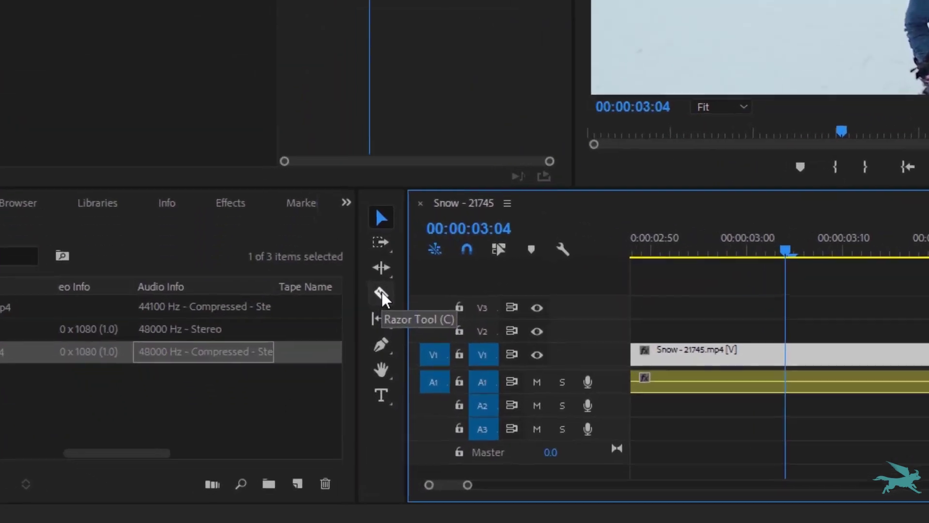
Use the Razor tool to cut the V1 clip into short pieces around 3 seconds, then select one.
{"action": "left_click", "coordinate": [404, 270]}
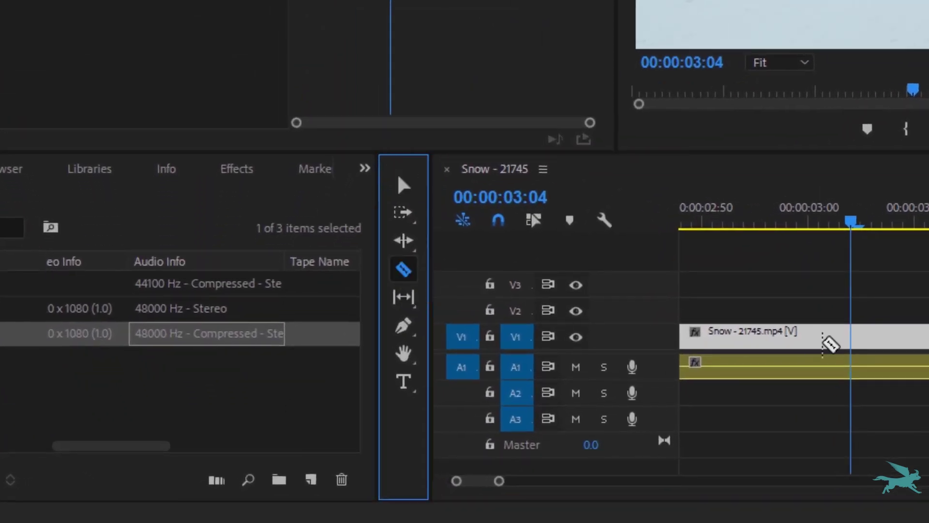
{"action": "left_click", "coordinate": [851, 336]}
{"action": "left_click", "coordinate": [287, 337]}
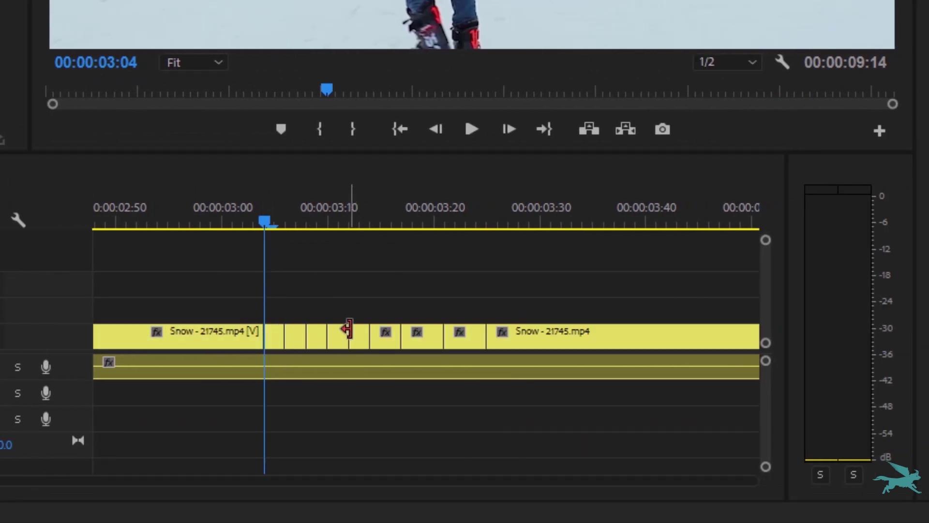
{"action": "left_click", "coordinate": [274, 339]}
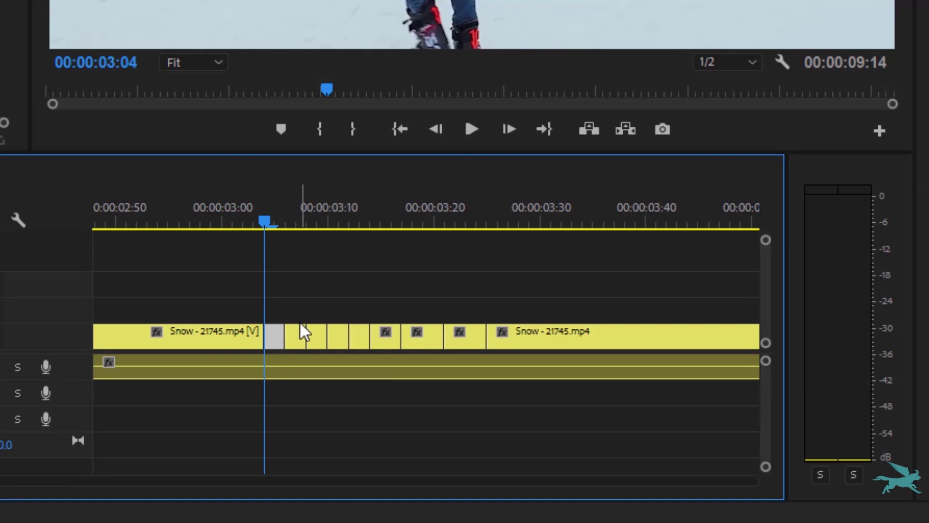
Delete the selected fragment and the fragment at 03:09, leaving gaps on V1.
{"action": "key", "text": "Delete"}
{"action": "left_click", "coordinate": [229, 222]}
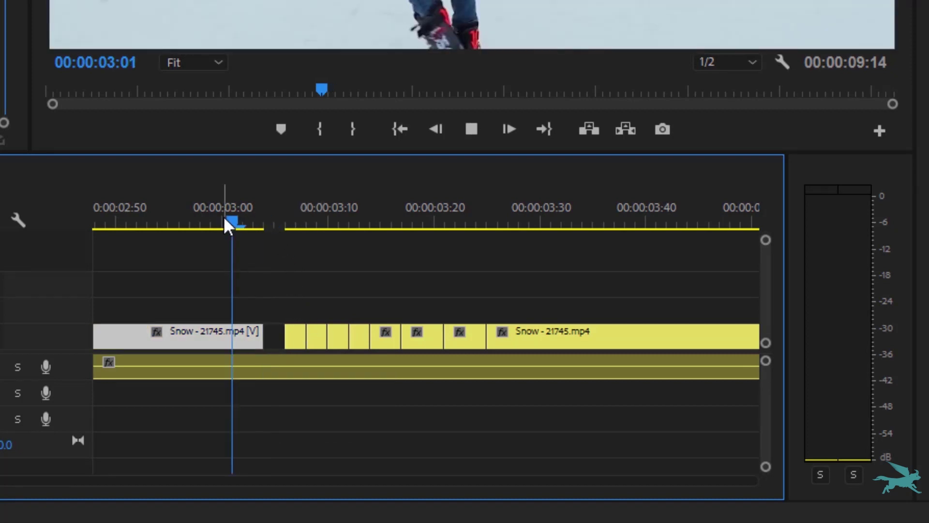
{"action": "key", "text": "shift+Right"}
{"action": "key", "text": "shift+Right"}
{"action": "key", "text": "shift+Right"}
{"action": "key", "text": "d"}
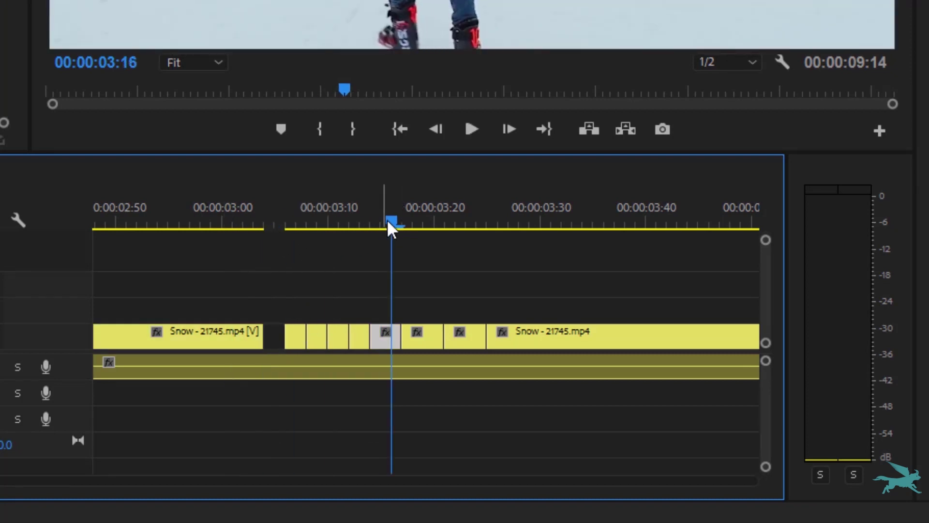
{"action": "mouse_move", "coordinate": [387, 224]}
{"action": "left_mouse_down"}
{"action": "mouse_move", "coordinate": [318, 228]}
{"action": "mouse_move", "coordinate": [413, 223]}
{"action": "left_mouse_up"}
{"action": "key", "text": "Delete"}
{"action": "key", "text": "Delete"}
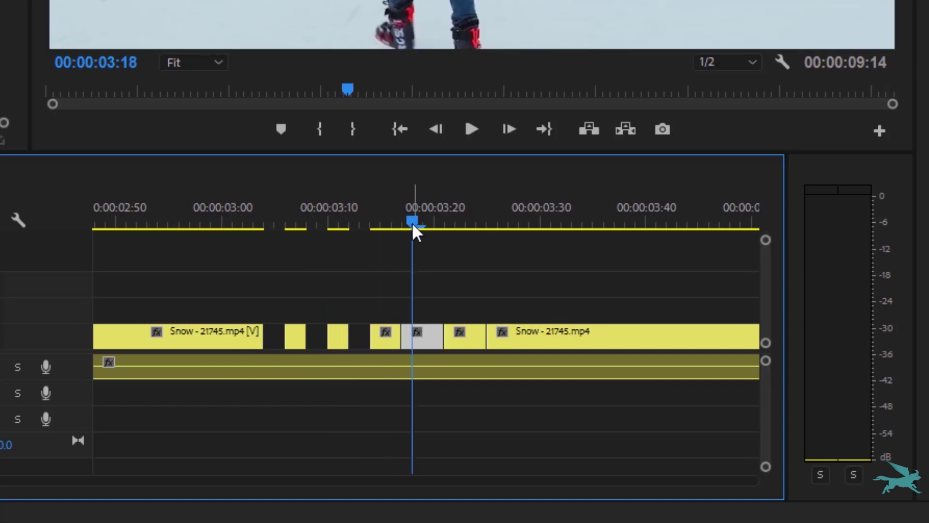
Preview the frames around 03:17–03:20 and delete the clip's A1 audio.
{"action": "left_click_drag", "start_coordinate": [414, 230], "coordinate": [297, 213]}
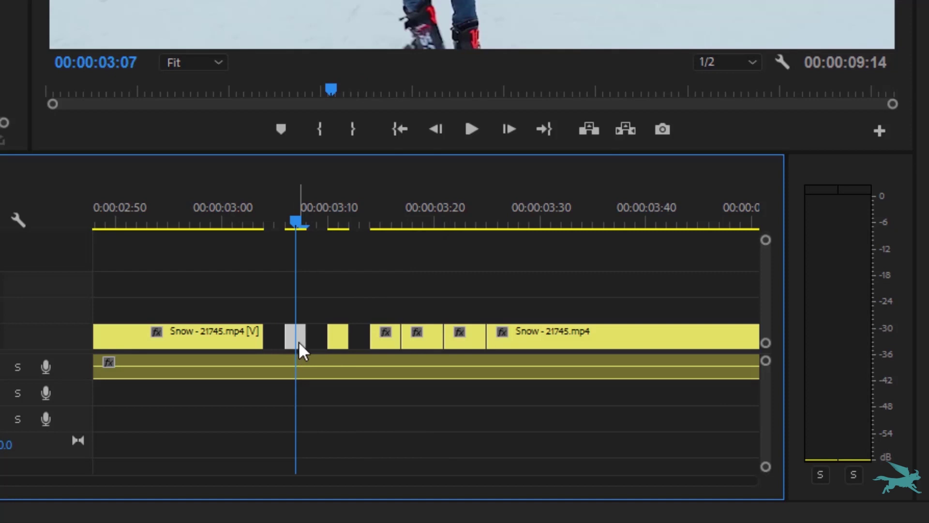
{"action": "left_click", "coordinate": [312, 364]}
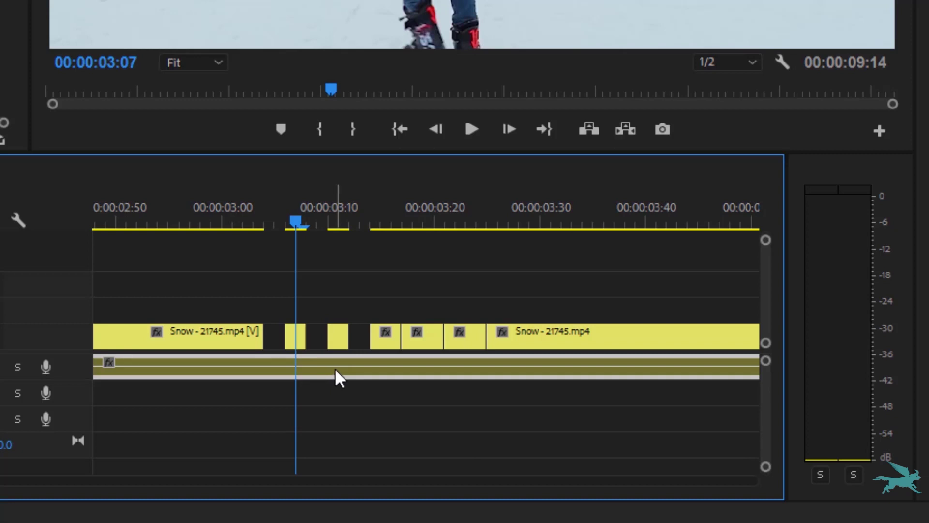
{"action": "key", "text": "Delete"}
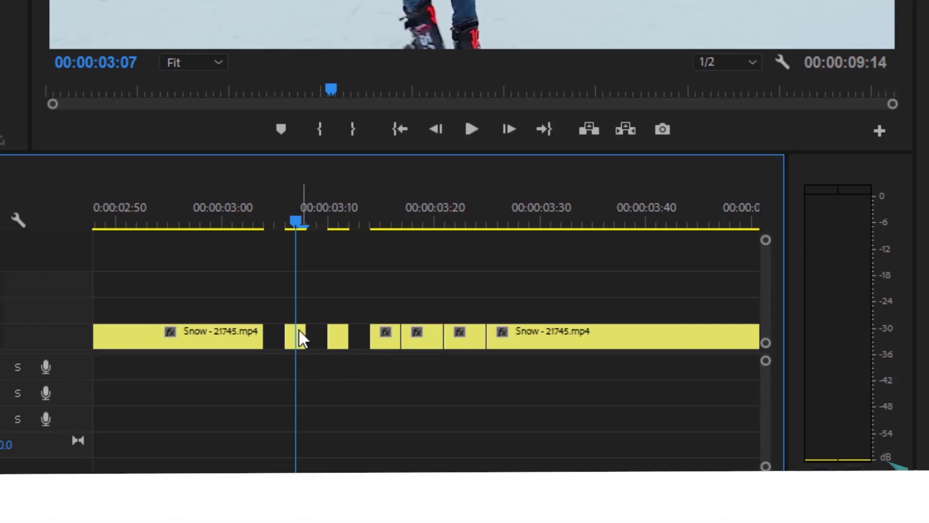
Alt-drag the fragment at 00:00:03:07 from V1 up to V2 to copy it.
{"action": "left_click", "coordinate": [295, 335]}
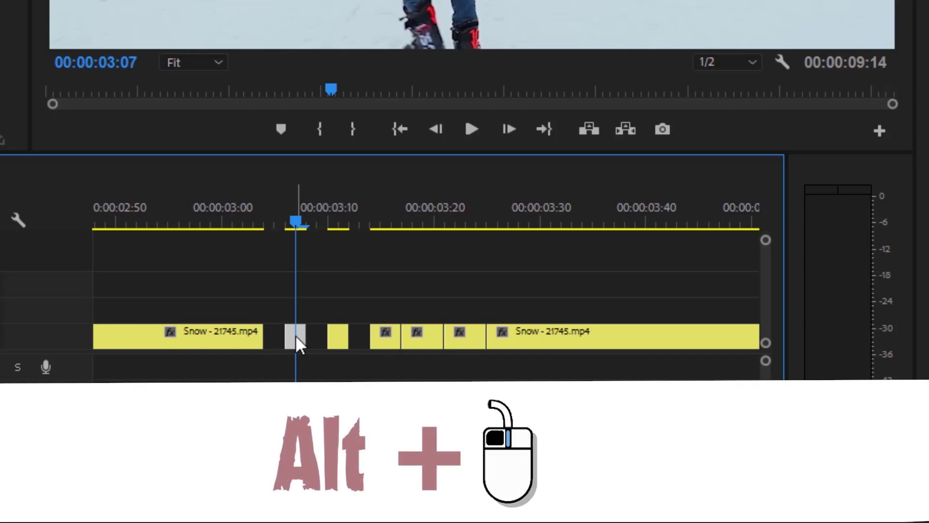
{"action": "left_click_drag", "start_coordinate": [296, 335], "coordinate": [295, 313]}
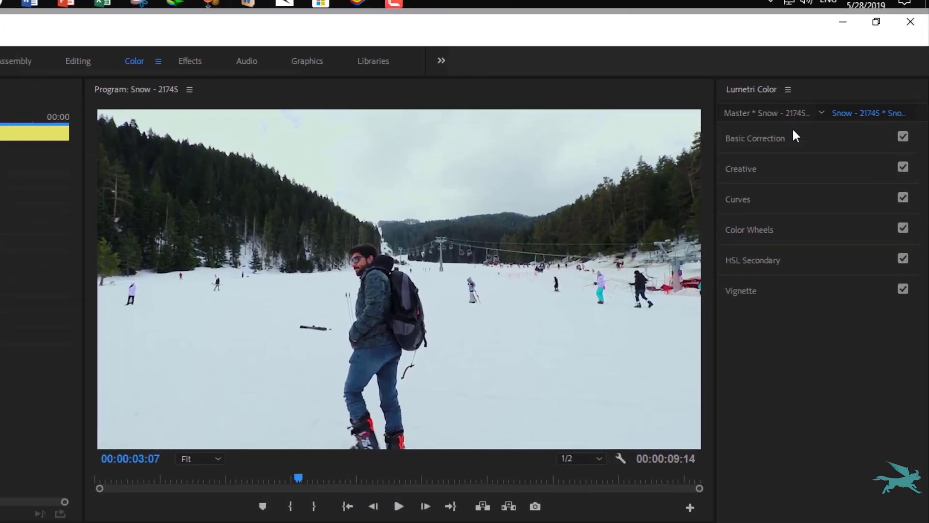
In Lumetri Basic Correction, set Highlights 17.5, Contrast 100 and Tint toward magenta (84.2).
{"action": "left_click", "coordinate": [840, 99]}
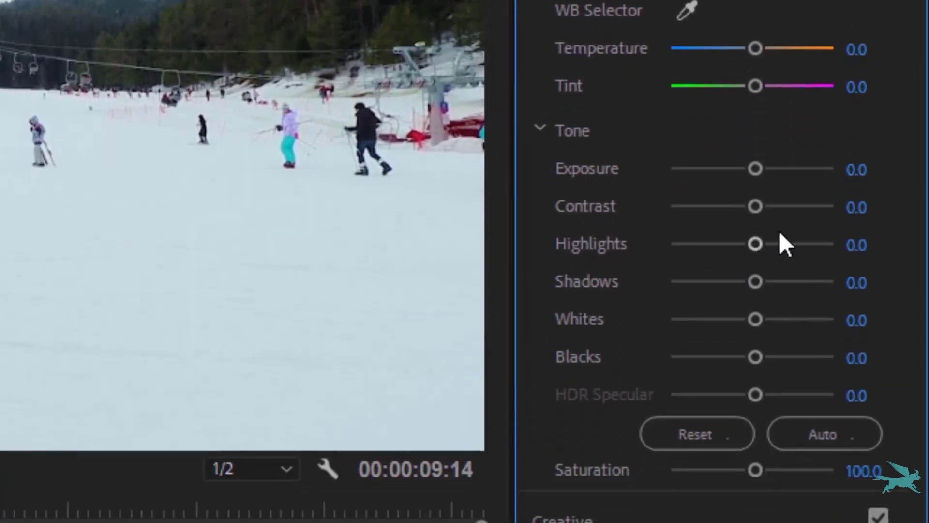
{"action": "left_click_drag", "start_coordinate": [780, 234], "coordinate": [806, 234]}
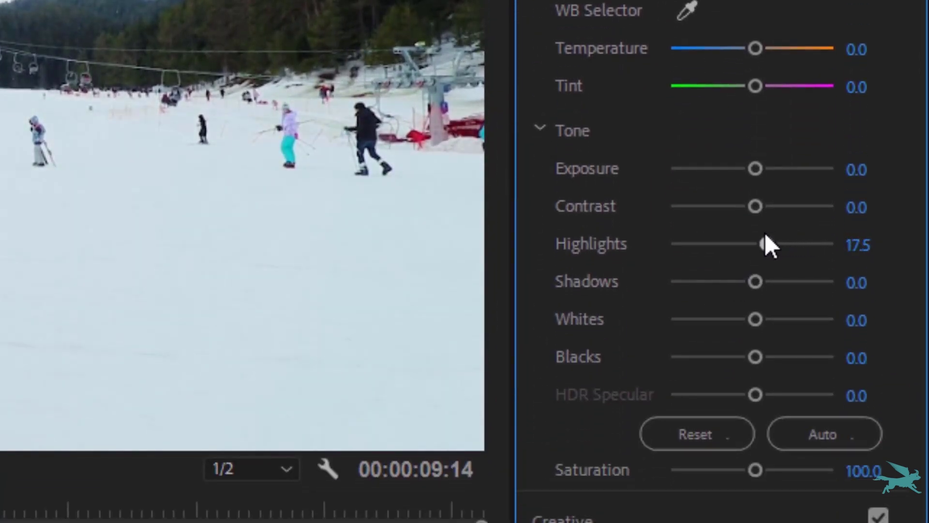
{"action": "left_click_drag", "start_coordinate": [777, 214], "coordinate": [837, 208]}
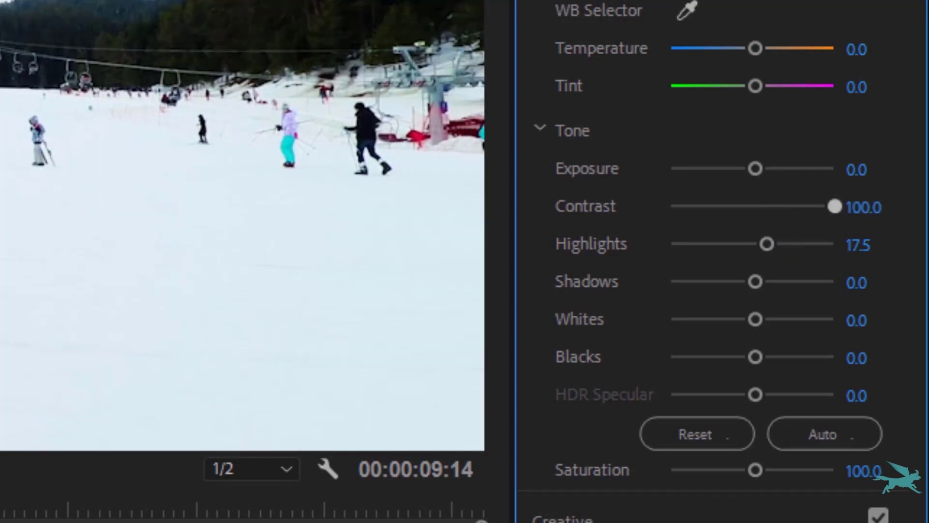
{"action": "left_click_drag", "start_coordinate": [755, 86], "coordinate": [849, 80]}
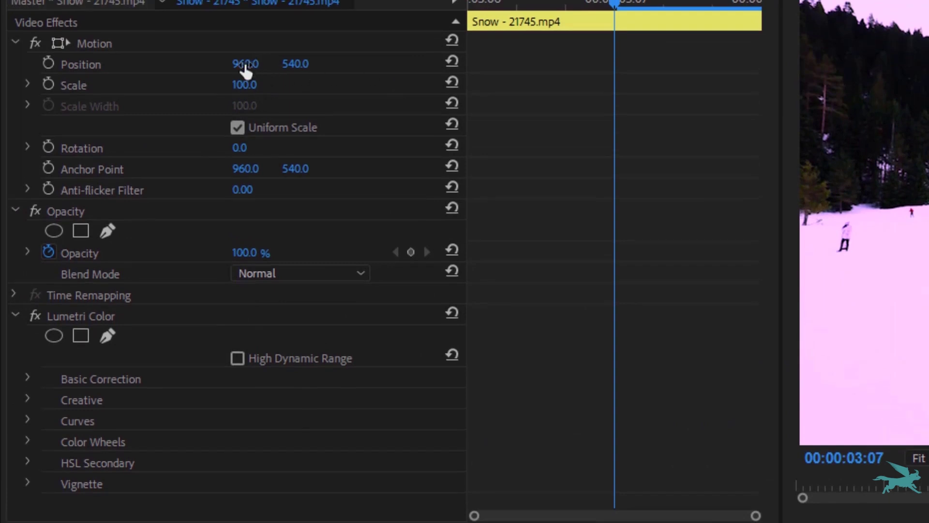
Set the pink copy's Position X to about 947 and its Opacity to 66%.
{"action": "left_click_drag", "start_coordinate": [246, 70], "coordinate": [235, 70]}
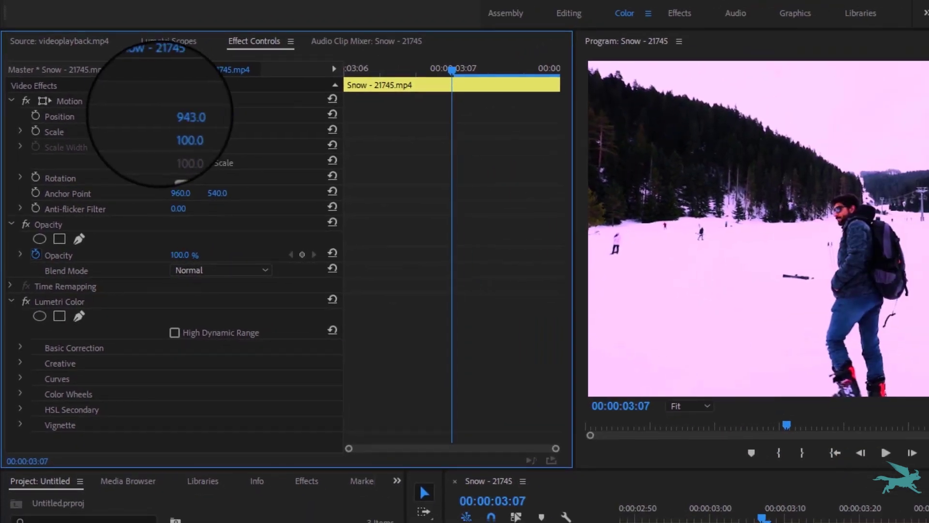
{"action": "left_click_drag", "start_coordinate": [180, 116], "coordinate": [185, 116]}
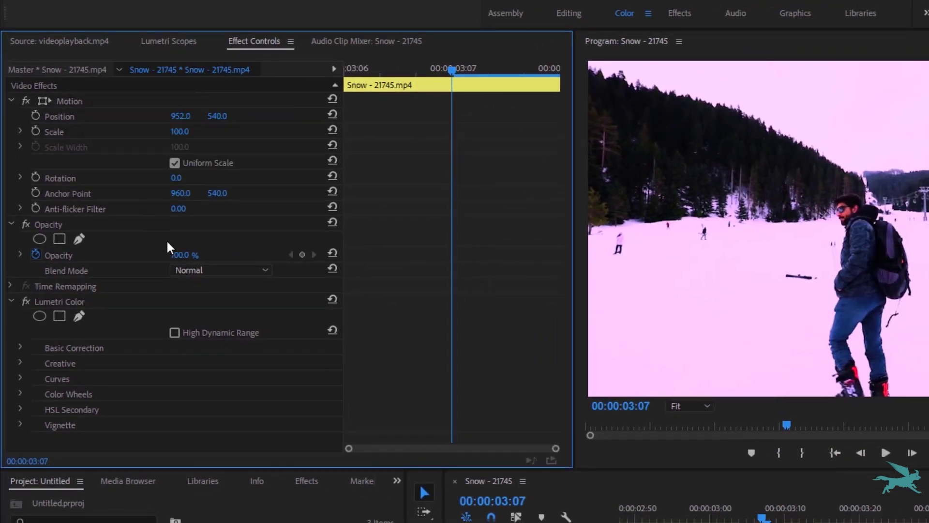
{"action": "left_click_drag", "start_coordinate": [187, 256], "coordinate": [152, 255]}
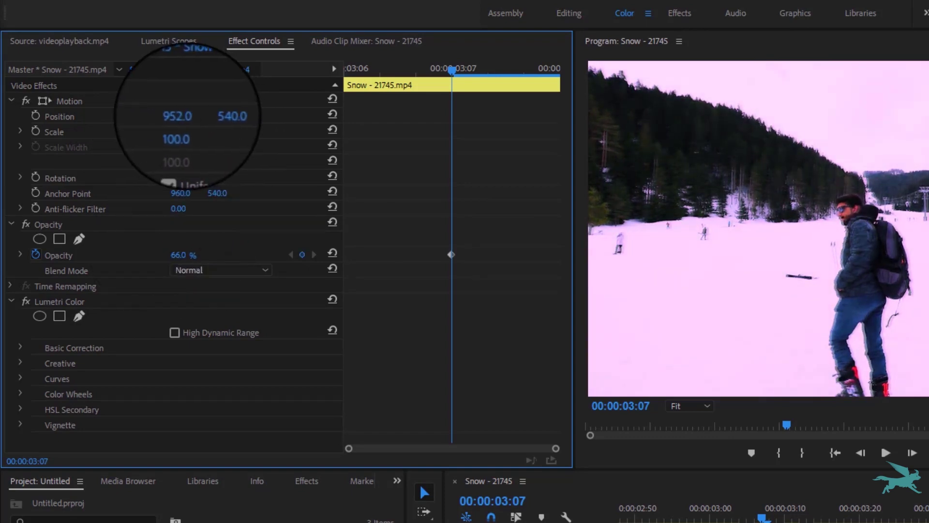
{"action": "left_click_drag", "start_coordinate": [181, 116], "coordinate": [161, 116]}
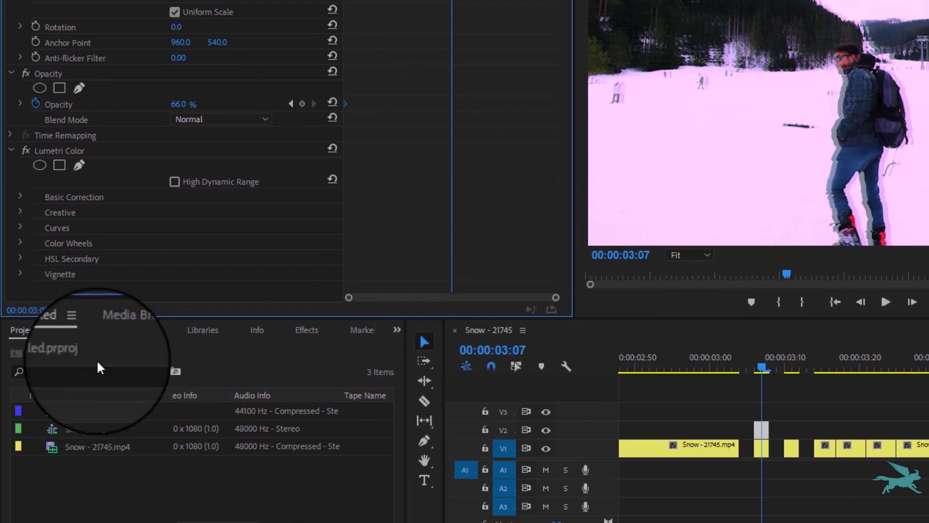
Apply the Arithmetic effect to the pink copy.
{"action": "left_click", "coordinate": [303, 330]}
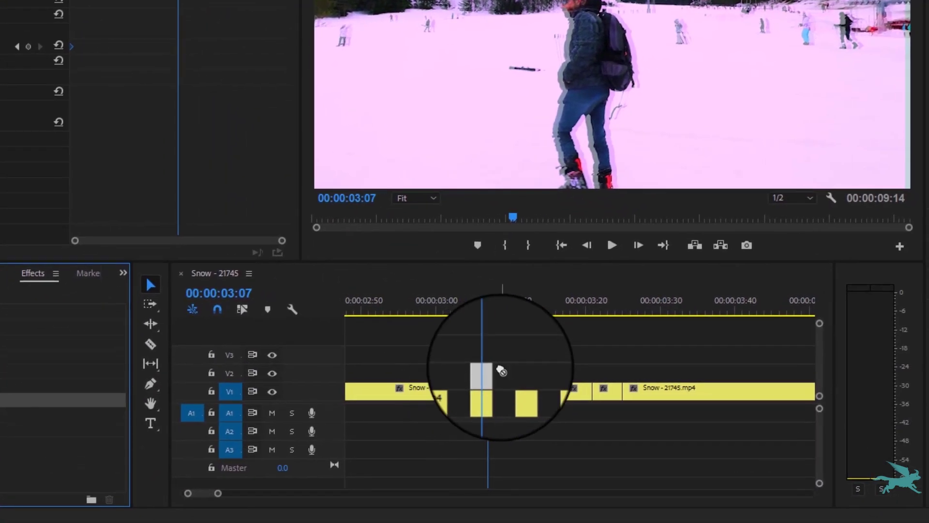
{"action": "left_click_drag", "start_coordinate": [357, 412], "coordinate": [722, 438]}
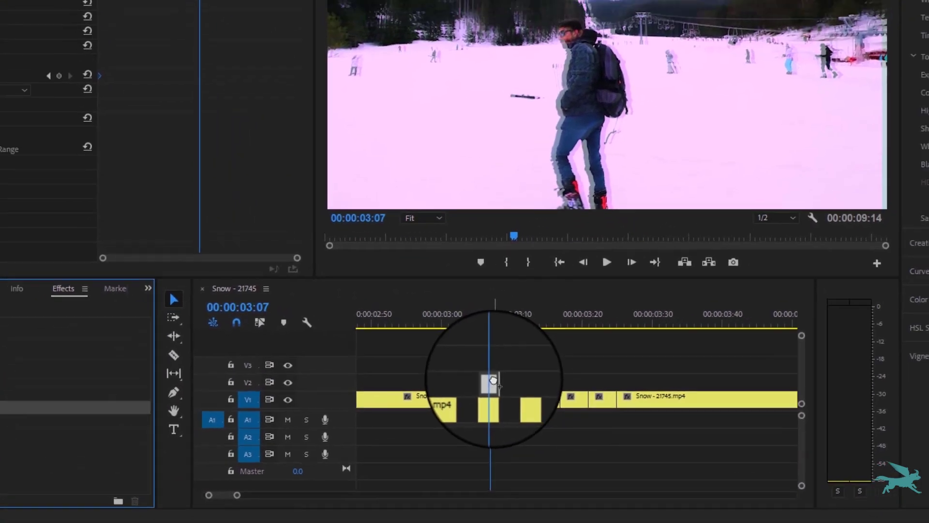
{"action": "left_click_drag", "start_coordinate": [372, 121], "coordinate": [381, 242]}
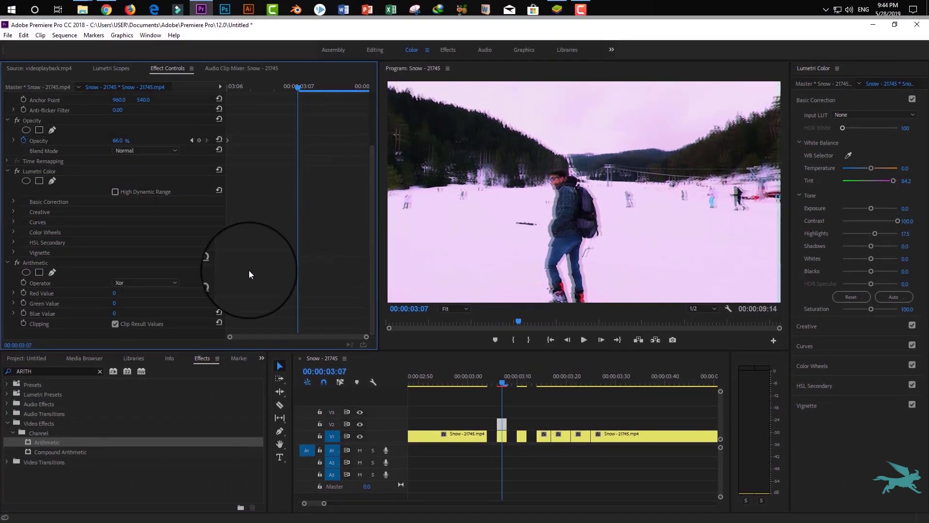
Set Arithmetic to Max with Red Value 200, and park the playhead at 00:00:03:10.
{"action": "left_click", "coordinate": [157, 283]}
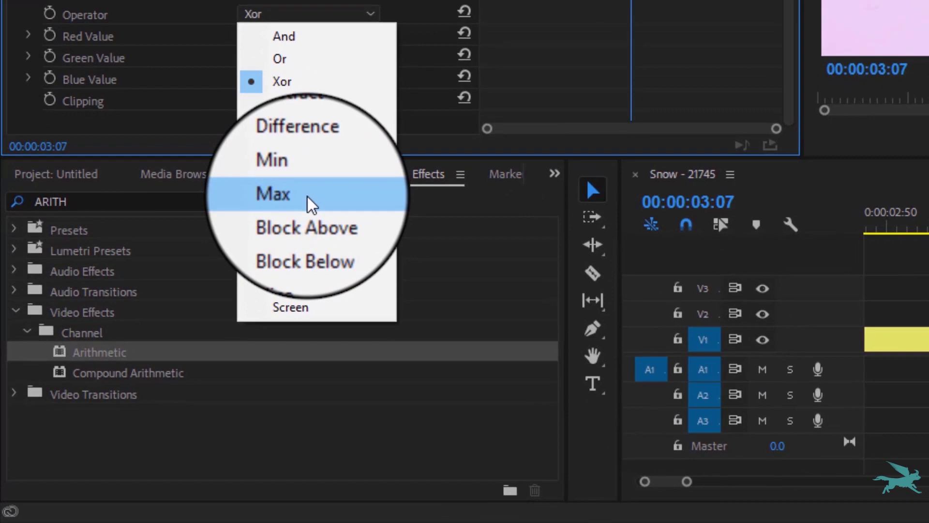
{"action": "left_click", "coordinate": [255, 250]}
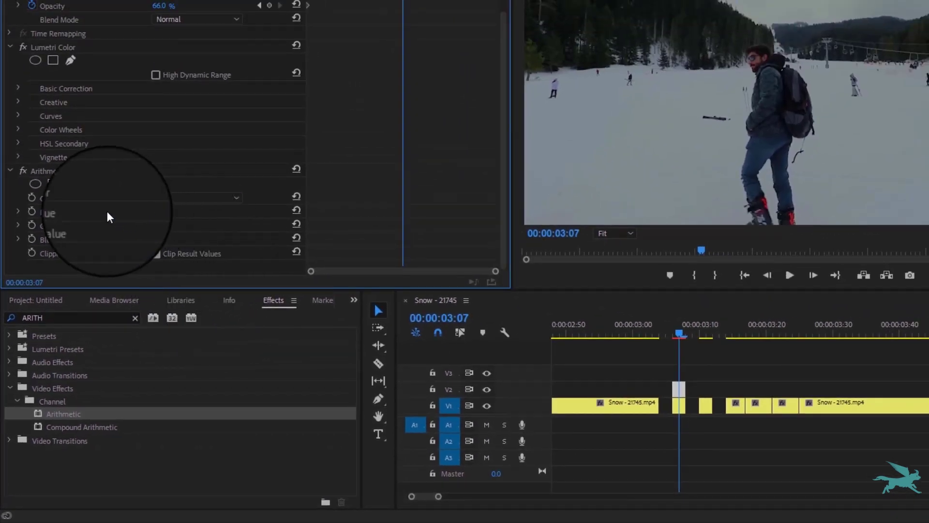
{"action": "left_click", "coordinate": [155, 216]}
{"action": "type", "text": "200"}
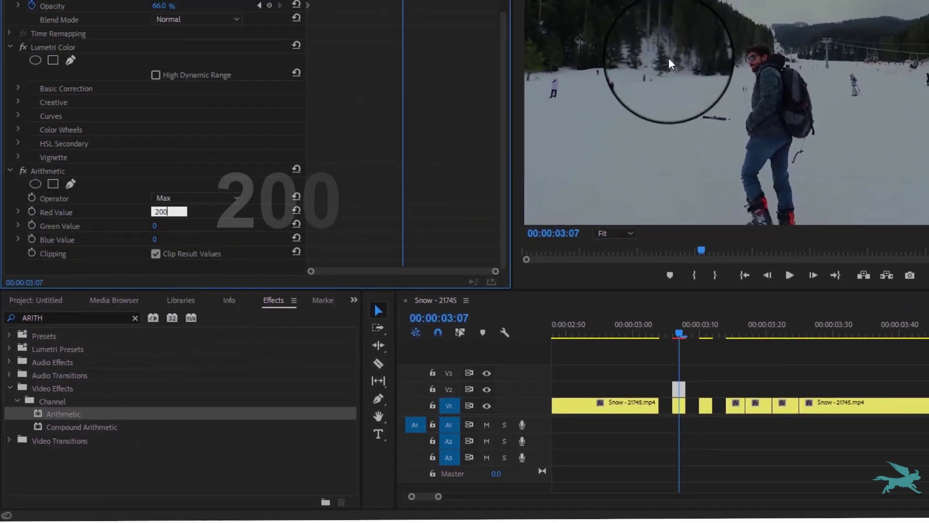
{"action": "key", "text": "Return"}
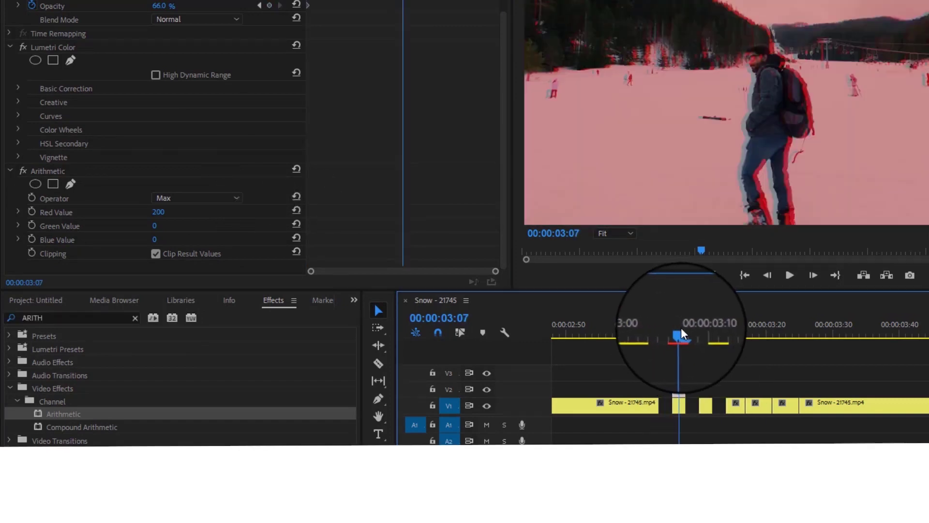
{"action": "left_click", "coordinate": [682, 334]}
{"action": "left_click", "coordinate": [698, 333]}
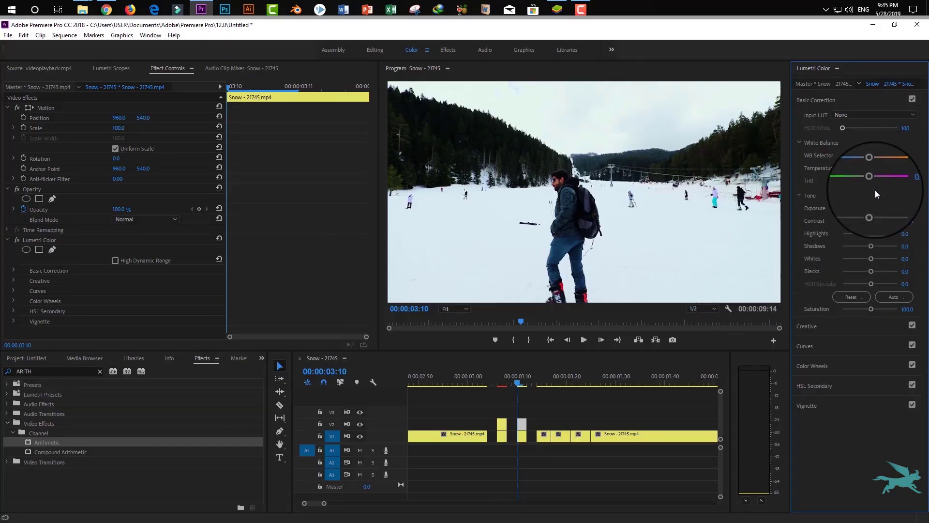
Drag the 03:10 copy's Lumetri Tint to a strong green (about -94.2) and add Arithmetic.
{"action": "left_click", "coordinate": [855, 181]}
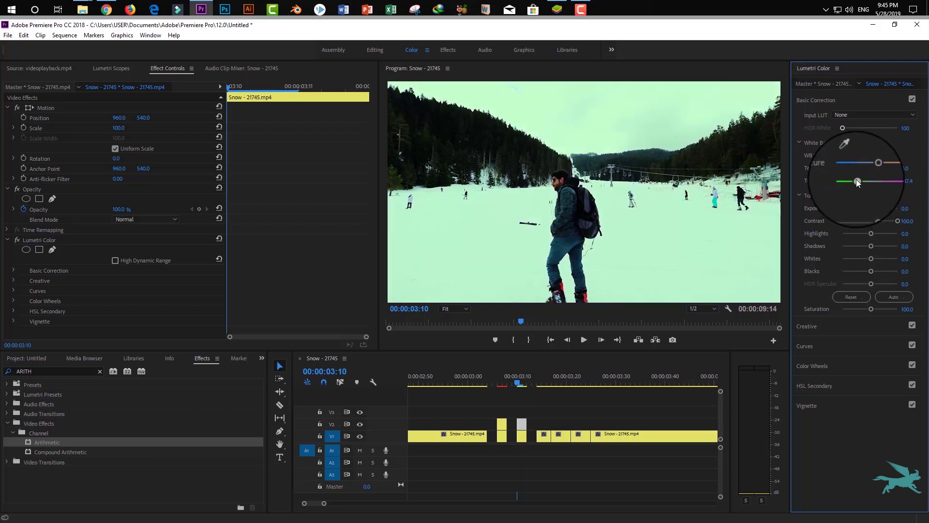
{"action": "left_click_drag", "start_coordinate": [851, 181], "coordinate": [846, 181]}
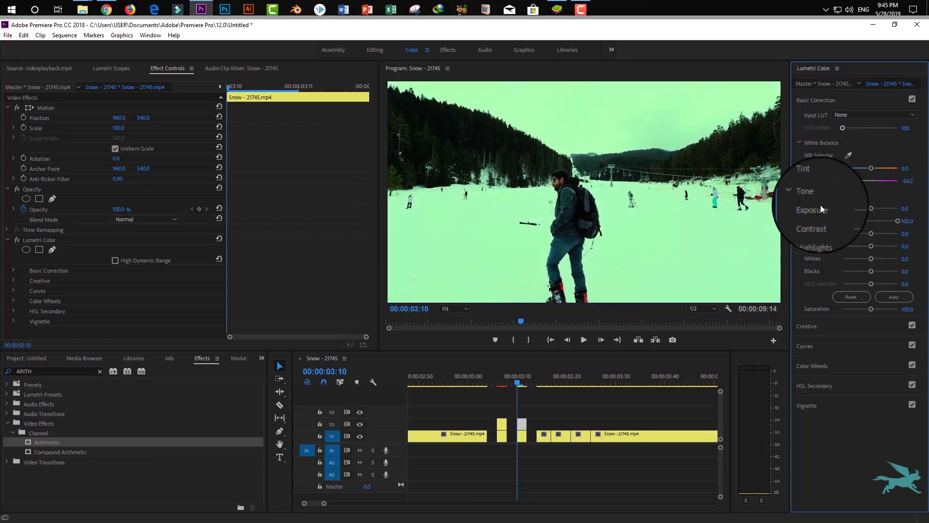
{"action": "left_click", "coordinate": [72, 444]}
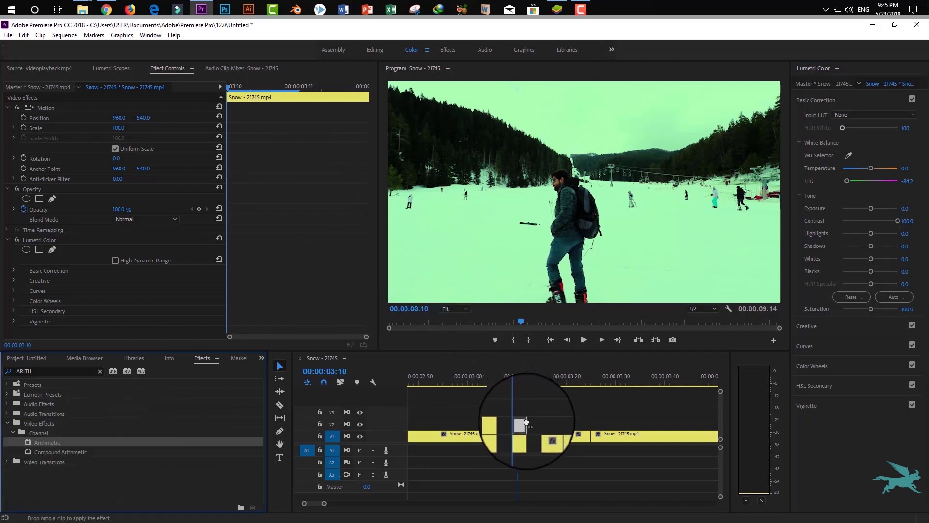
{"action": "left_click_drag", "start_coordinate": [501, 343], "coordinate": [522, 436]}
{"action": "left_click", "coordinate": [361, 158]}
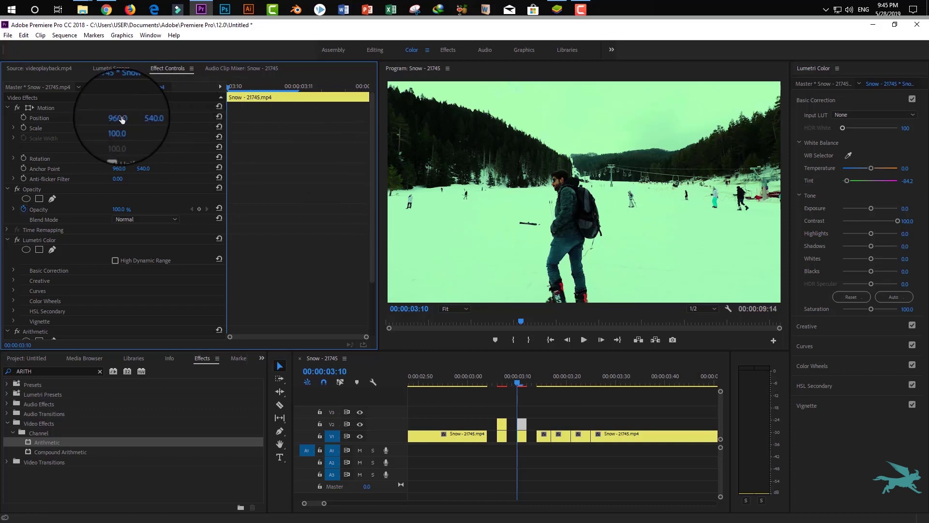
Set the green copy's Position X to 967, then 985, and lower its Opacity to 73%.
{"action": "left_click", "coordinate": [117, 118]}
{"action": "type", "text": "967"}
{"action": "key", "text": "Return"}
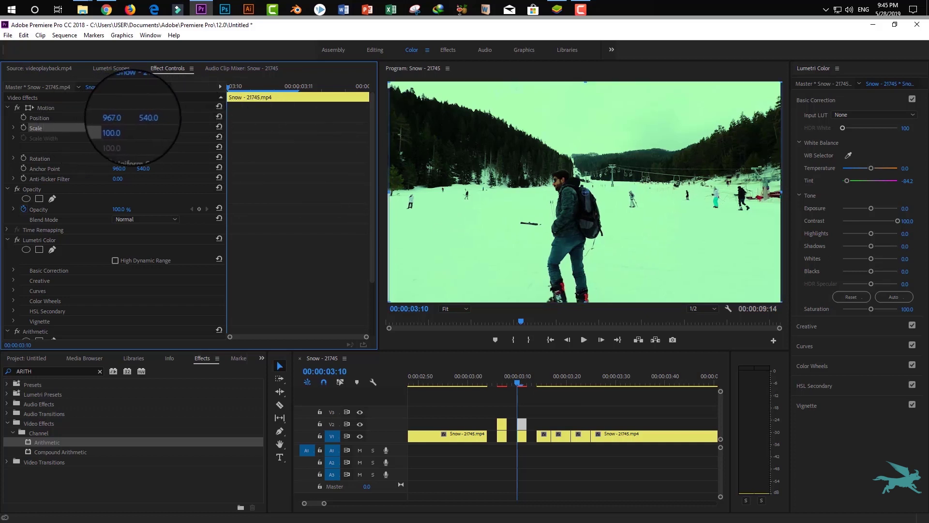
{"action": "left_click_drag", "start_coordinate": [132, 119], "coordinate": [143, 121]}
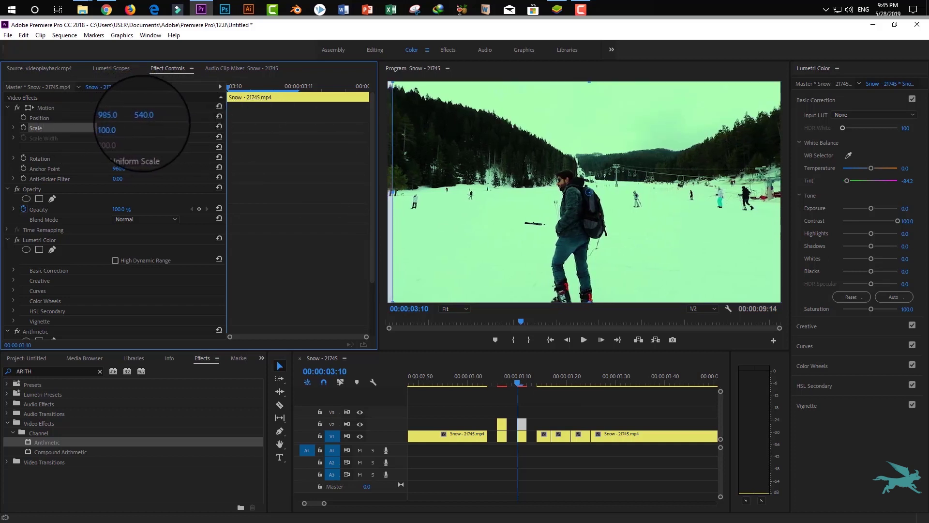
{"action": "left_click_drag", "start_coordinate": [118, 209], "coordinate": [107, 209]}
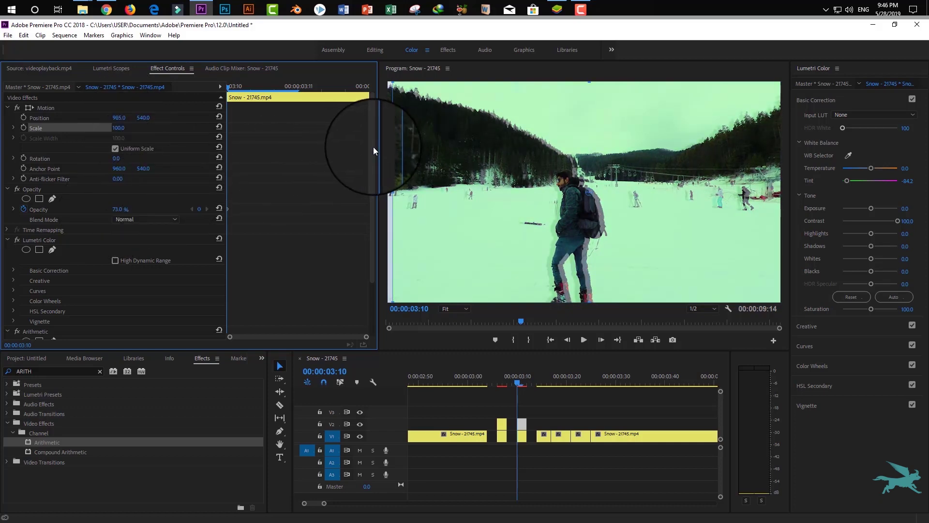
{"action": "left_click_drag", "start_coordinate": [371, 146], "coordinate": [358, 257]}
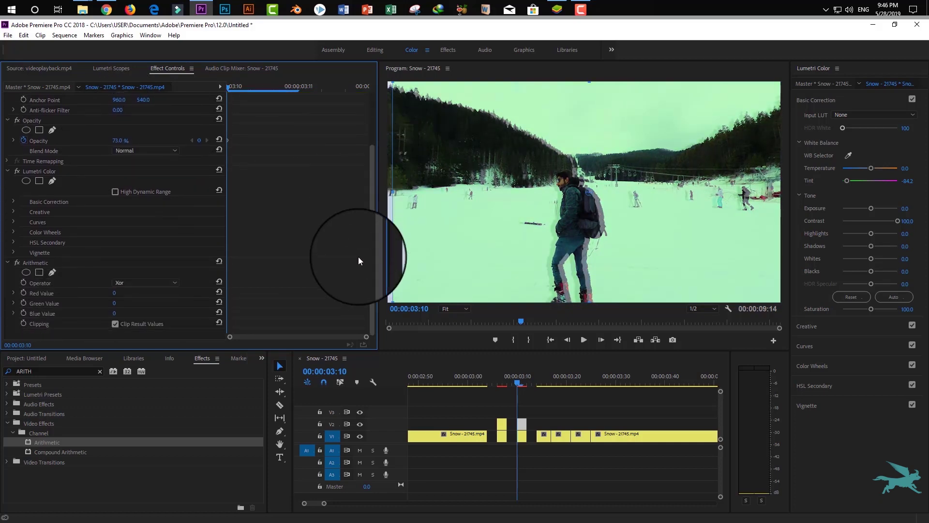
Set the green copy's Arithmetic operator to Max with Red Value 200 and Green Value 50.
{"action": "left_click", "coordinate": [135, 283]}
{"action": "left_click", "coordinate": [149, 366]}
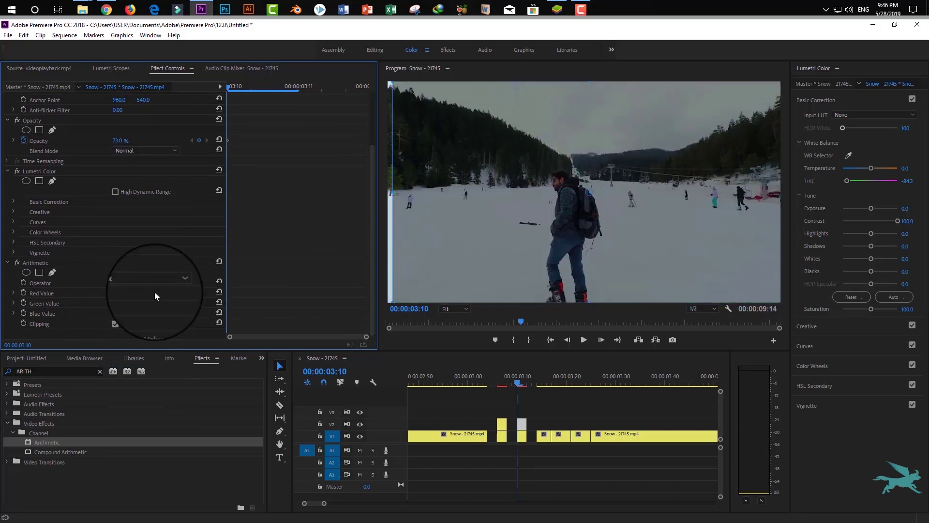
{"action": "left_click", "coordinate": [115, 293]}
{"action": "type", "text": "200"}
{"action": "key", "text": "Return"}
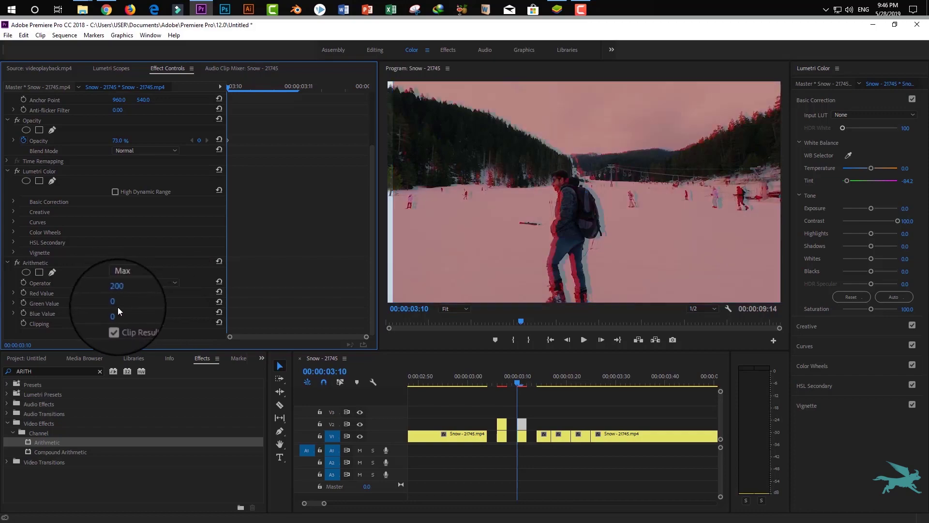
{"action": "left_click", "coordinate": [116, 304]}
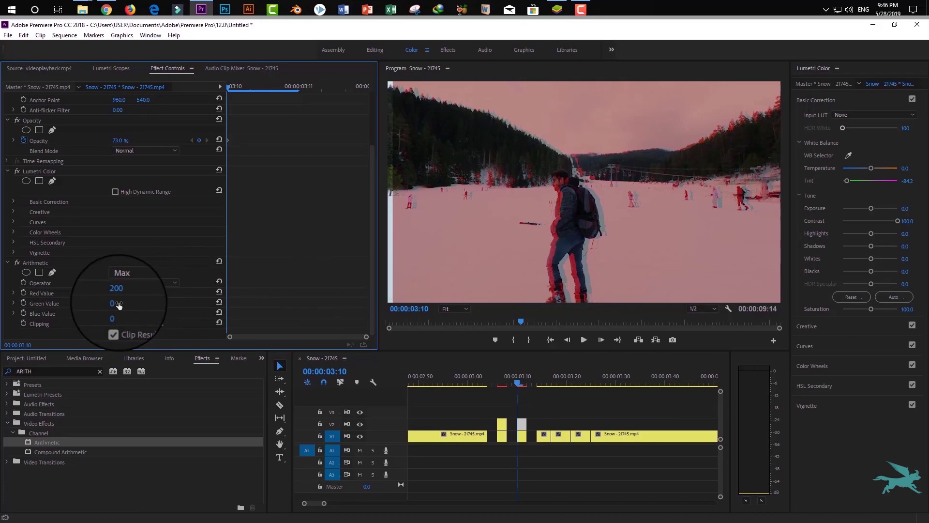
{"action": "left_click", "coordinate": [117, 303]}
{"action": "type", "text": "50"}
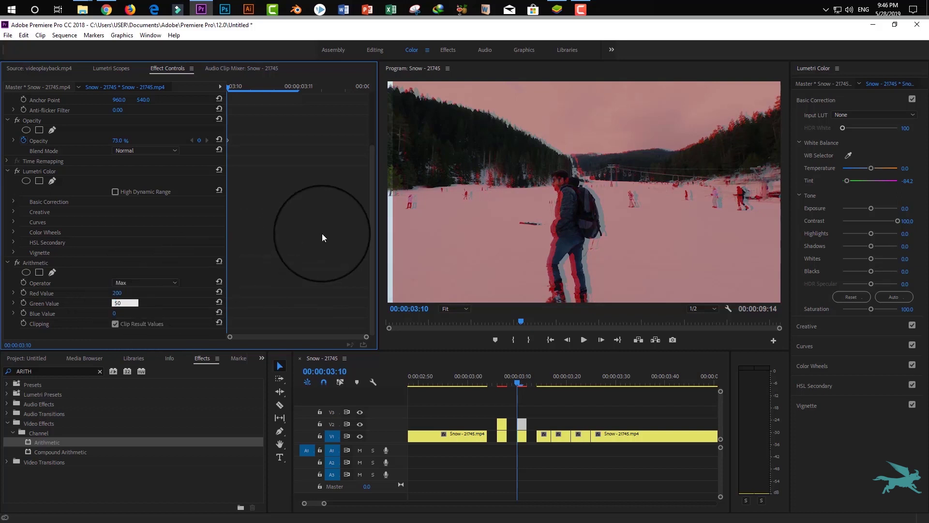
{"action": "key", "text": "Return"}
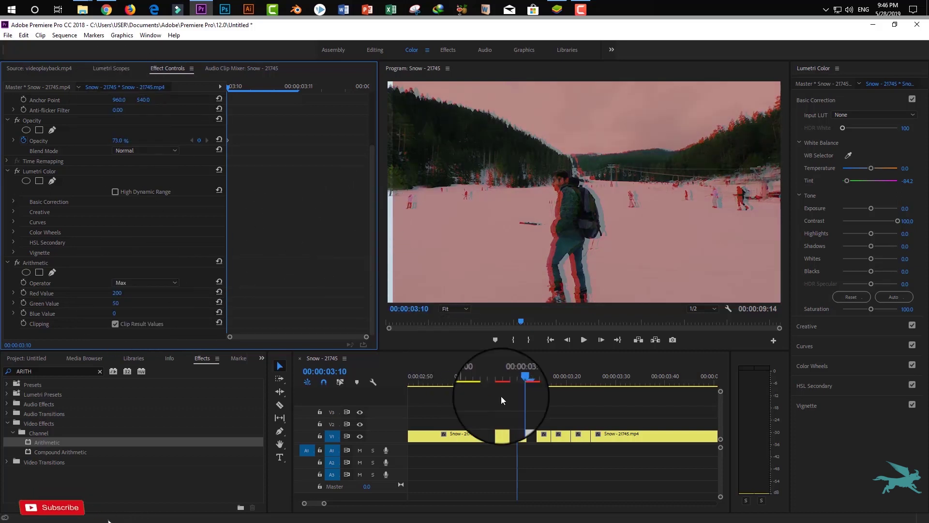
Lower the V1 clip beneath to 76% opacity and move to the 03:14 fragment.
{"action": "left_click", "coordinate": [522, 437]}
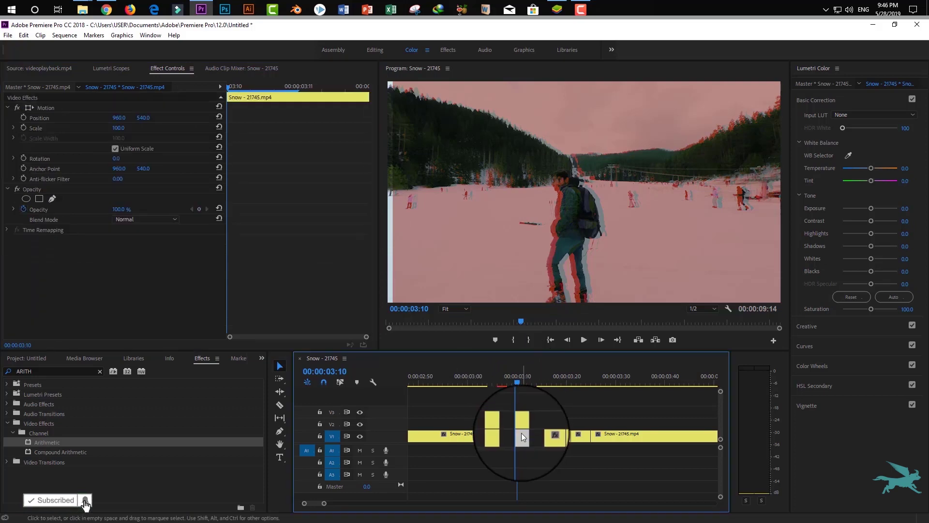
{"action": "left_click_drag", "start_coordinate": [118, 209], "coordinate": [109, 210]}
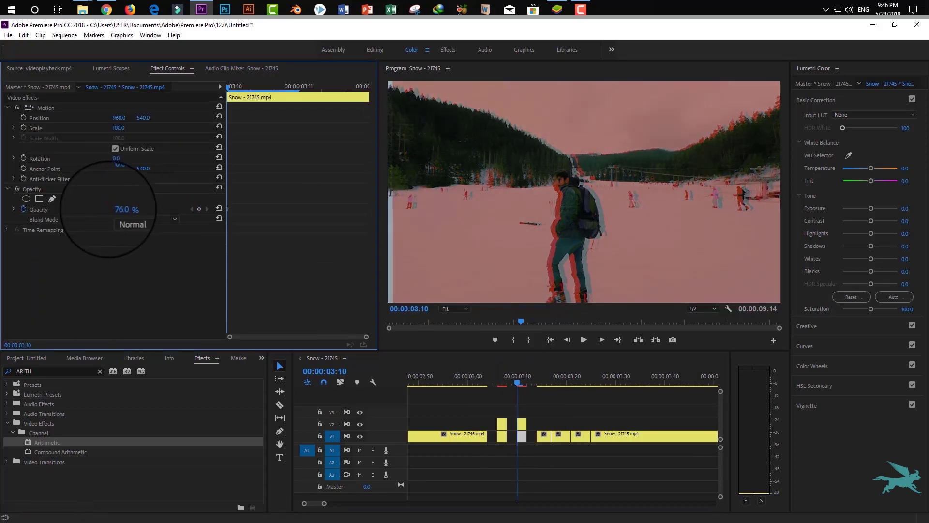
{"action": "left_click", "coordinate": [535, 384]}
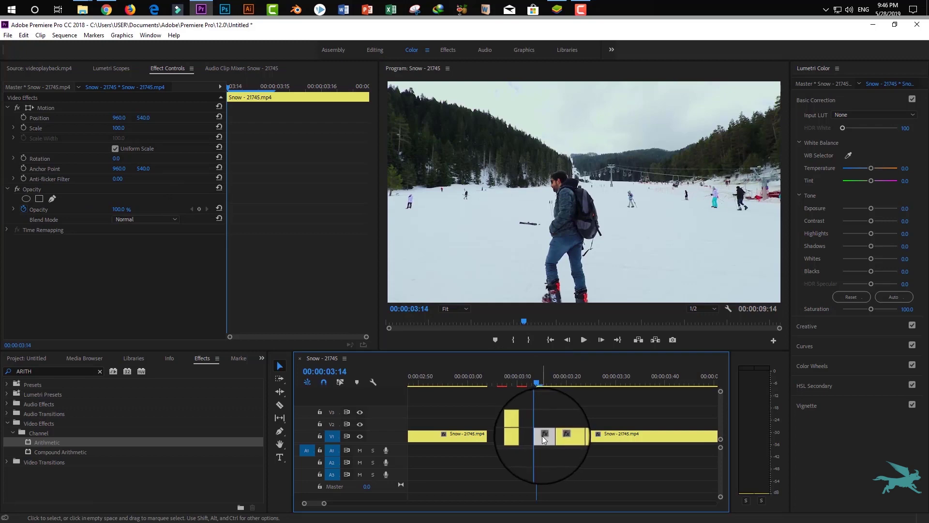
Duplicate the 03:14 fragment onto V2, raise its contrast to 86 and warm its temperature.
{"action": "left_click_drag", "start_coordinate": [542, 435], "coordinate": [545, 425]}
{"action": "left_click_drag", "start_coordinate": [872, 220], "coordinate": [893, 220]}
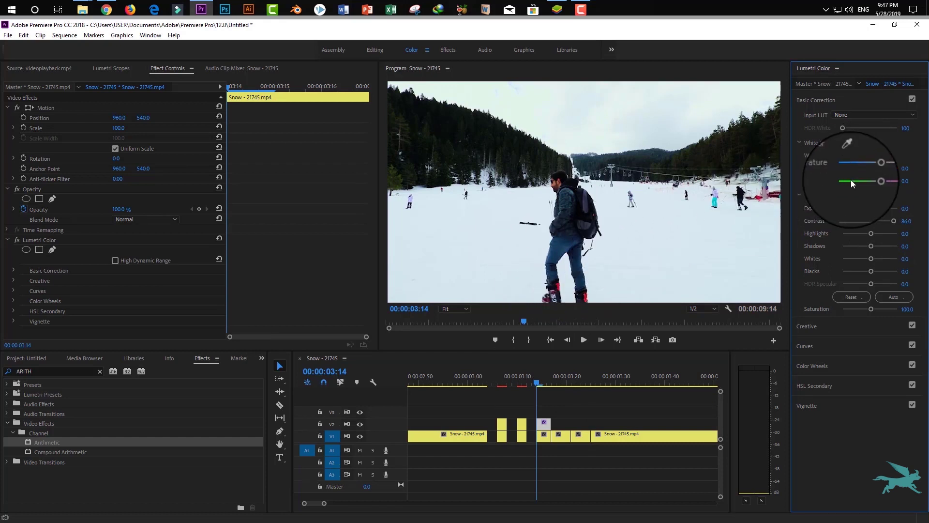
{"action": "left_click_drag", "start_coordinate": [871, 167], "coordinate": [905, 170]}
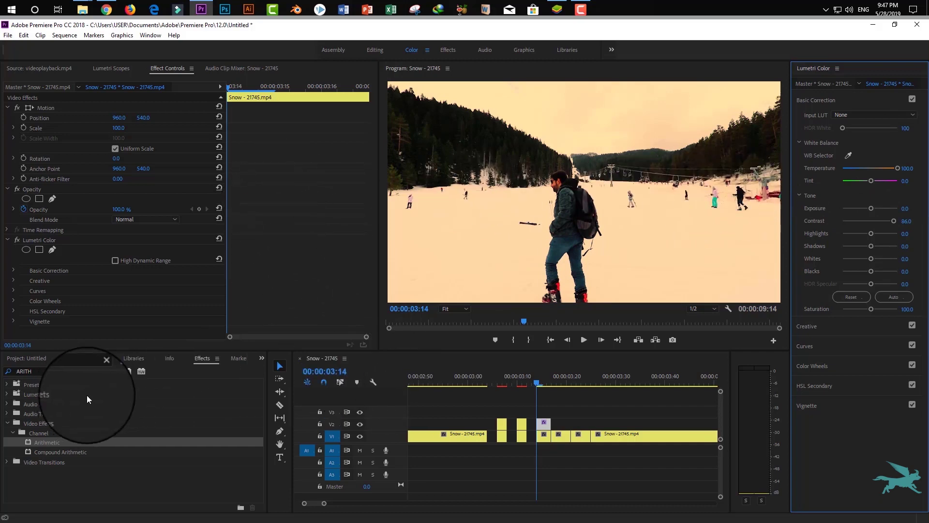
Apply the Arithmetic effect to the copy and offset it slightly left.
{"action": "left_click", "coordinate": [206, 441]}
{"action": "left_click_drag", "start_coordinate": [205, 440], "coordinate": [544, 433]}
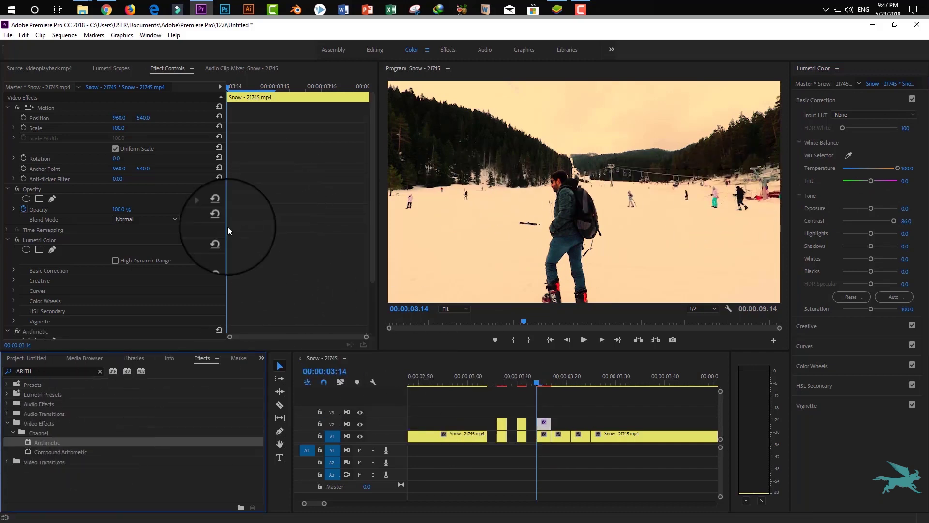
{"action": "mouse_move", "coordinate": [119, 117]}
{"action": "left_mouse_down"}
{"action": "mouse_move", "coordinate": [103, 118]}
{"action": "mouse_move", "coordinate": [112, 117]}
{"action": "left_mouse_up"}
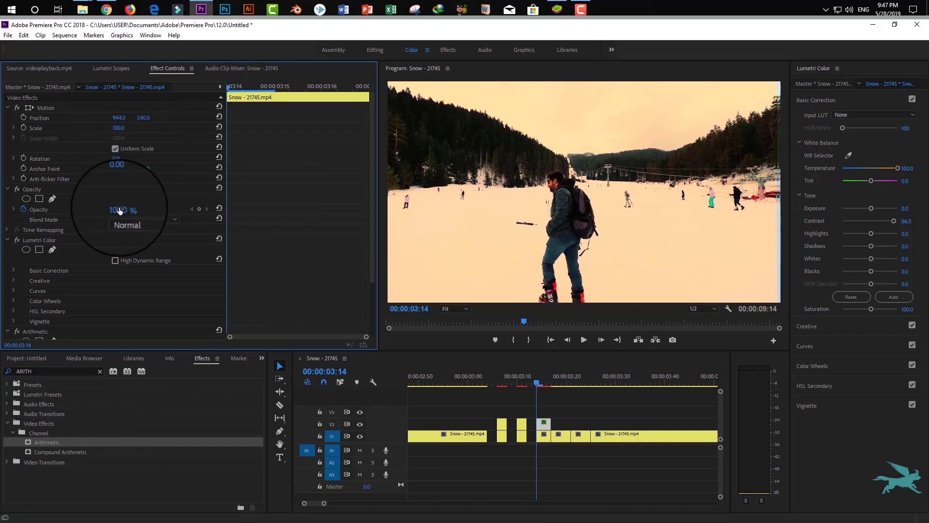
Set the Arithmetic operator to Max with Red Value 250 and Blue 22.
{"action": "scroll", "coordinate": [168, 207], "scroll_direction": "down", "scroll_amount": 3}
{"action": "left_click", "coordinate": [134, 283]}
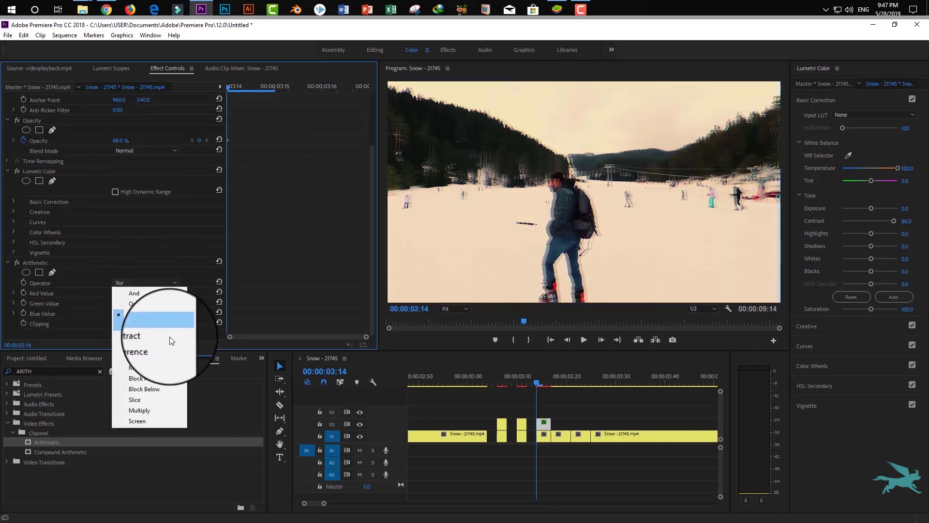
{"action": "left_click", "coordinate": [171, 365]}
{"action": "type", "text": "2020"}
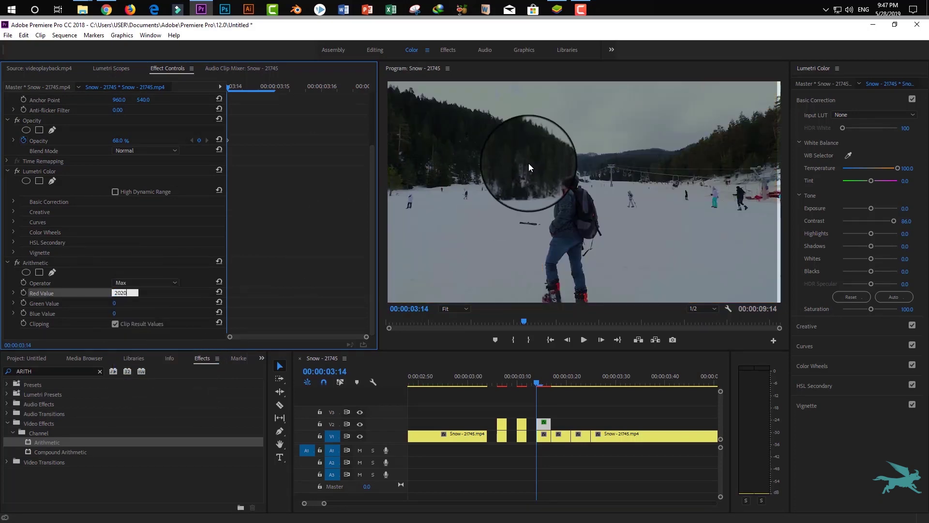
{"action": "type", "text": "250"}
{"action": "key", "text": "Return"}
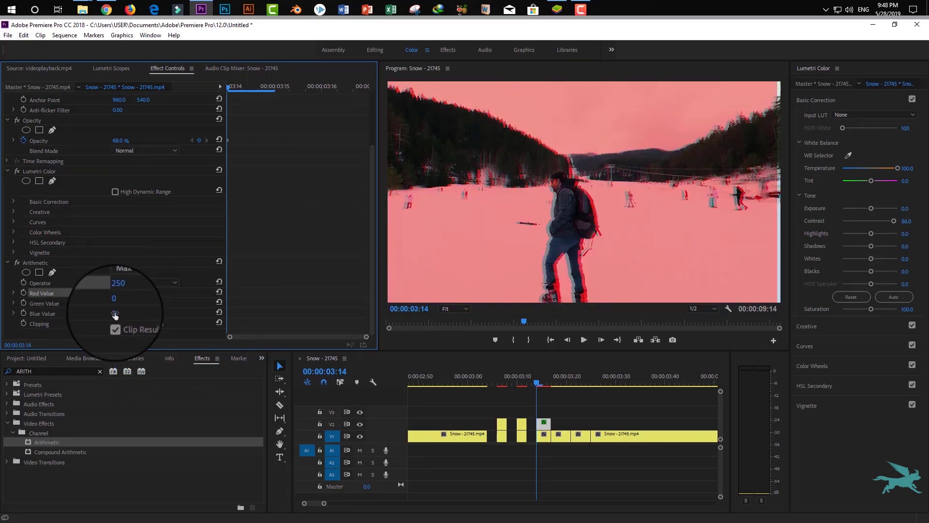
{"action": "left_click", "coordinate": [115, 314]}
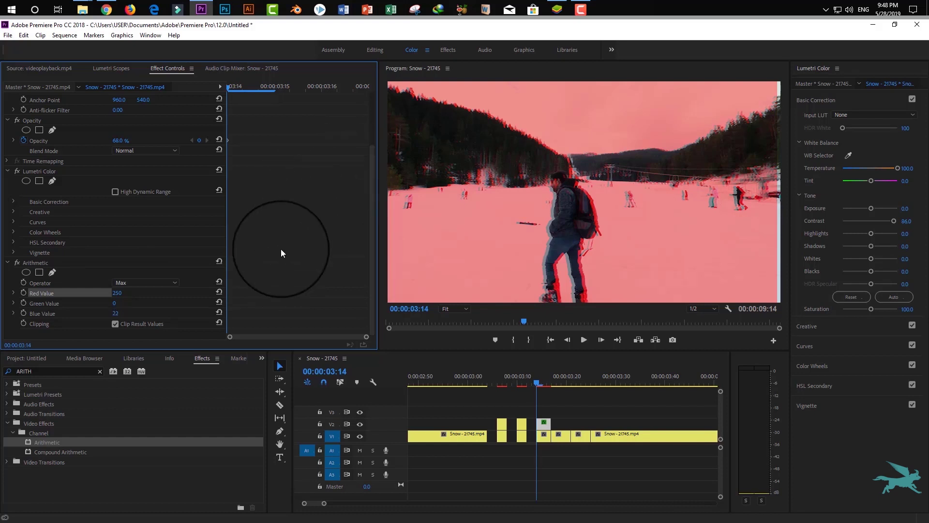
Blend the copy with Linear Dodge (Add) at 68% opacity.
{"action": "left_click", "coordinate": [143, 151]}
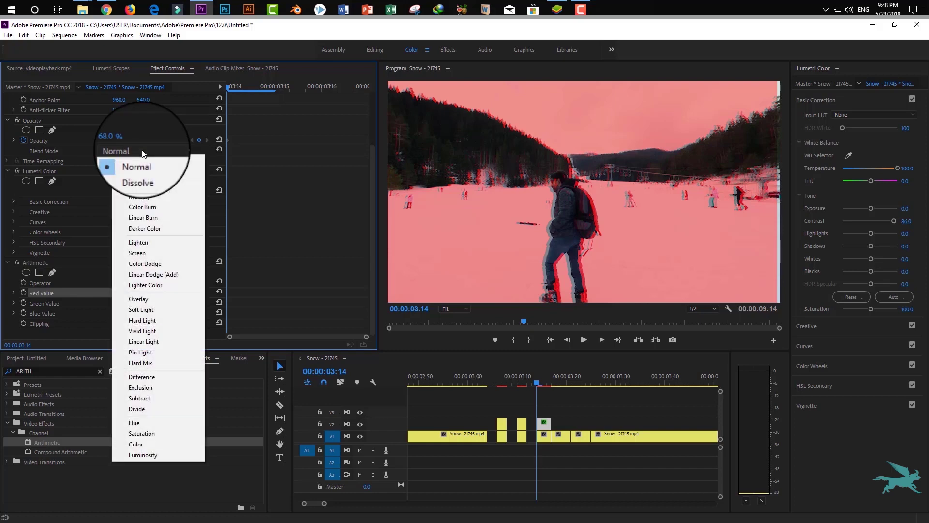
{"action": "left_click", "coordinate": [178, 273]}
{"action": "left_click", "coordinate": [559, 424]}
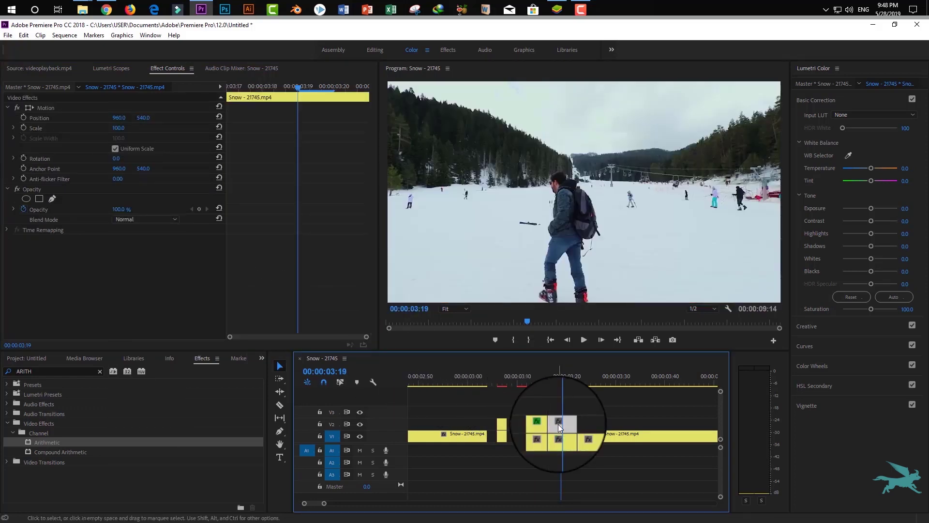
Apply Arithmetic to the 03:19 fragment and drop its Temperature to -100.
{"action": "mouse_move", "coordinate": [47, 442]}
{"action": "left_mouse_down"}
{"action": "mouse_move", "coordinate": [559, 412]}
{"action": "mouse_move", "coordinate": [558, 426]}
{"action": "left_mouse_up"}
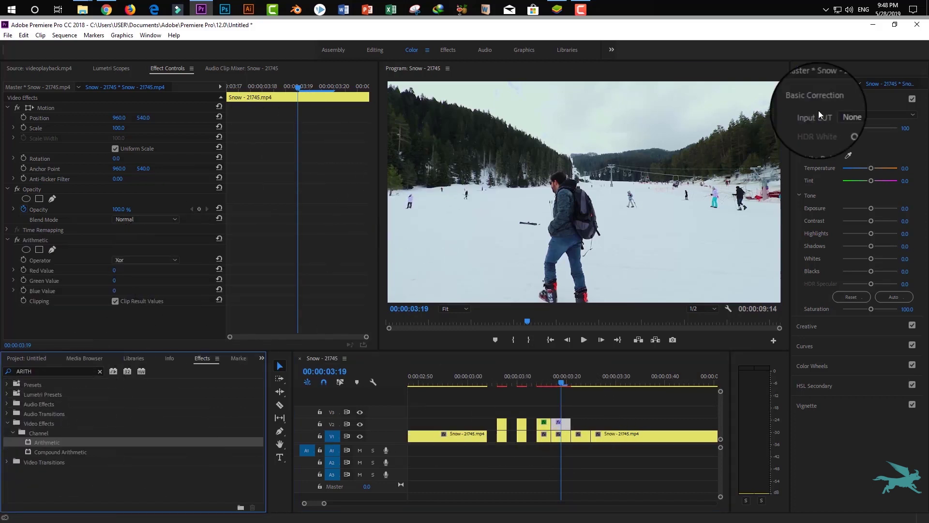
{"action": "left_click_drag", "start_coordinate": [872, 169], "coordinate": [788, 168]}
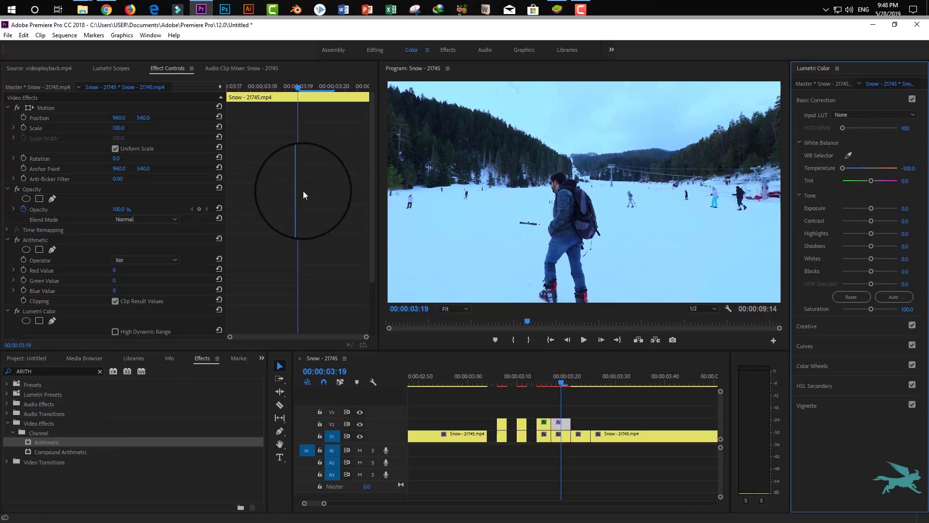
{"action": "scroll", "coordinate": [252, 269], "scroll_direction": "down", "scroll_amount": 3}
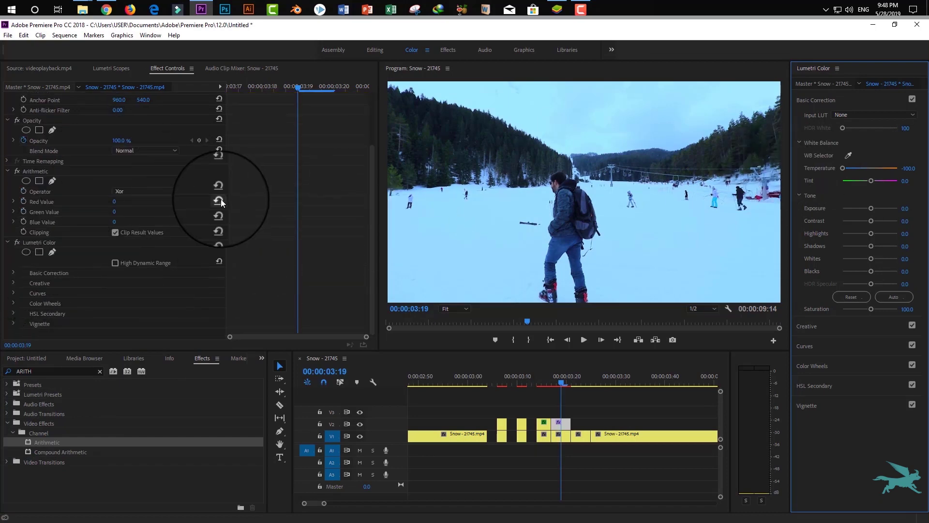
{"action": "scroll", "coordinate": [225, 199], "scroll_direction": "up", "scroll_amount": 3}
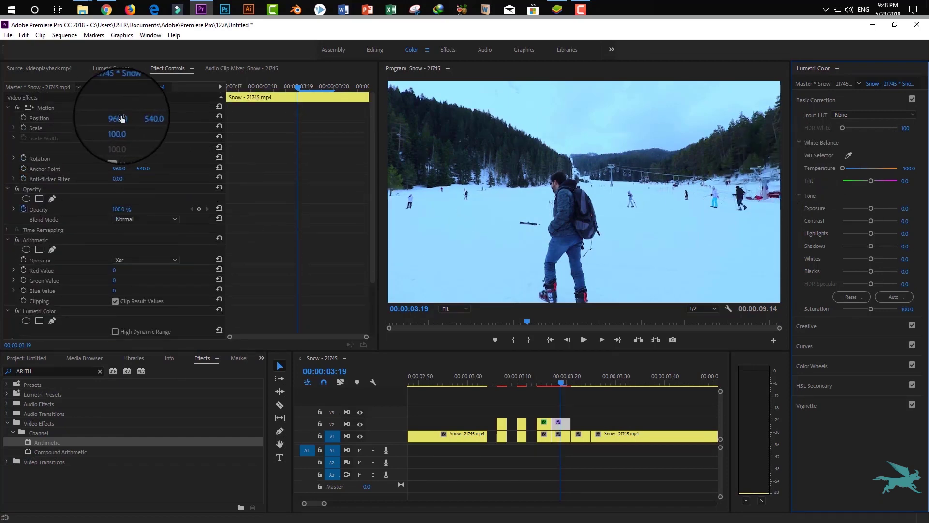
Nudge the overlay right to Position X 981 and lower Opacity to 86%.
{"action": "left_click_drag", "start_coordinate": [122, 119], "coordinate": [127, 118]}
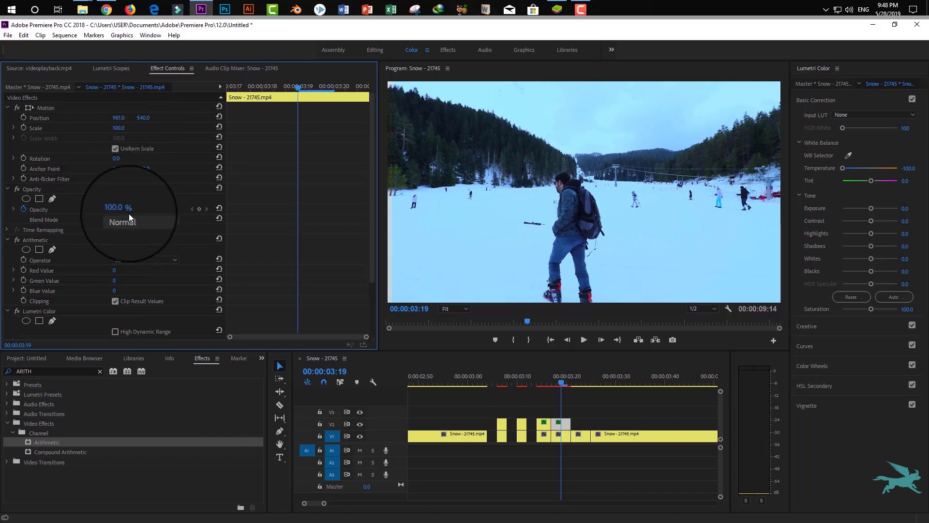
{"action": "left_click_drag", "start_coordinate": [128, 214], "coordinate": [122, 213]}
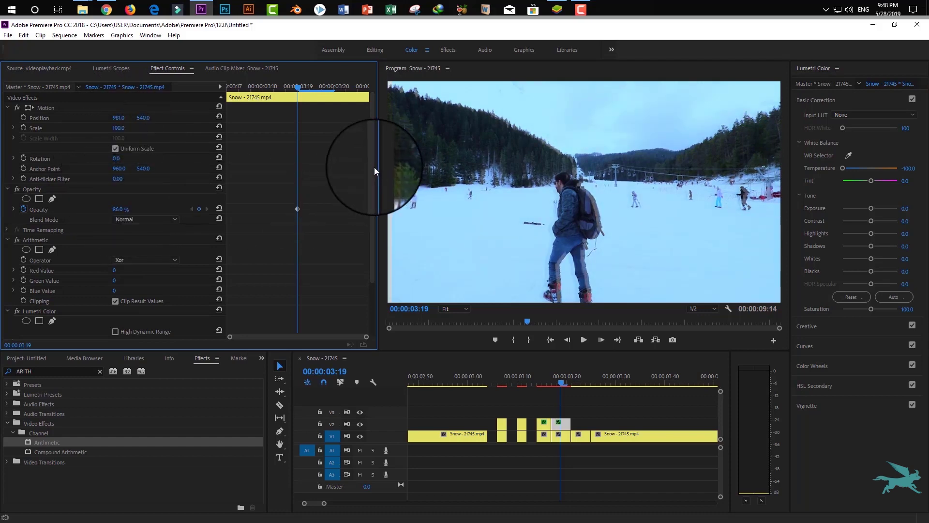
{"action": "left_click_drag", "start_coordinate": [374, 167], "coordinate": [361, 228]}
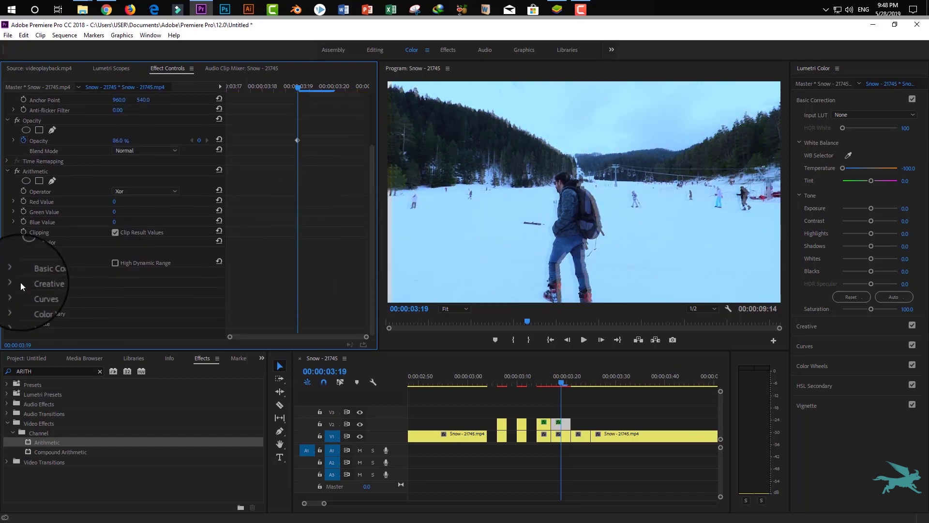
Set the Arithmetic operator to Max with a Blue Value of 60.
{"action": "left_click", "coordinate": [145, 191]}
{"action": "left_click", "coordinate": [152, 271]}
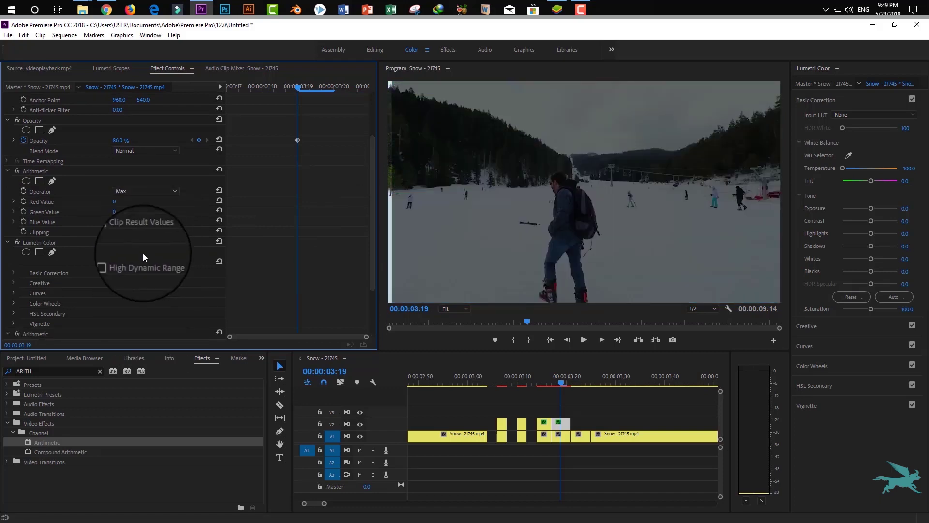
{"action": "left_click", "coordinate": [114, 222]}
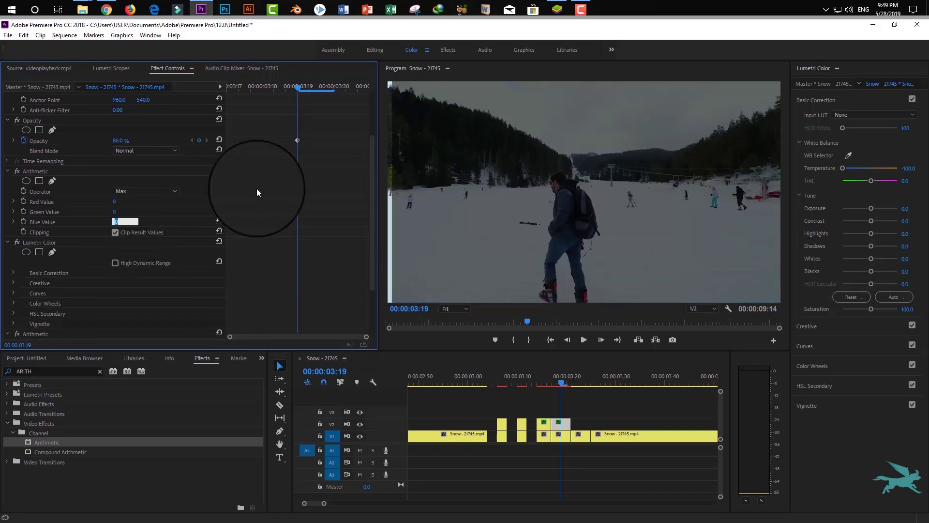
{"action": "type", "text": "6"}
{"action": "key", "text": "Return"}
Blend the overlay with Linear Dodge (Add) and set the Red Value to 220.
{"action": "scroll", "coordinate": [236, 167], "scroll_direction": "up", "scroll_amount": 2}
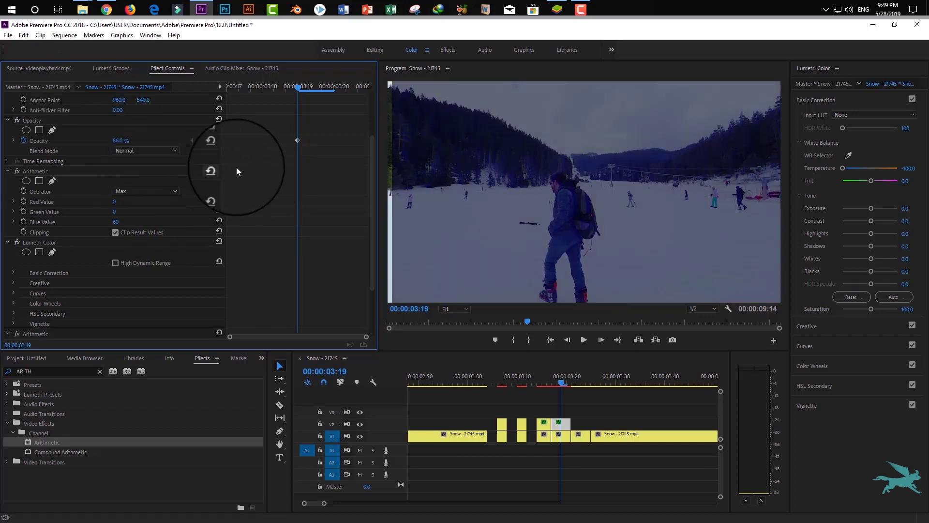
{"action": "left_click", "coordinate": [140, 198]}
{"action": "left_click", "coordinate": [170, 321]}
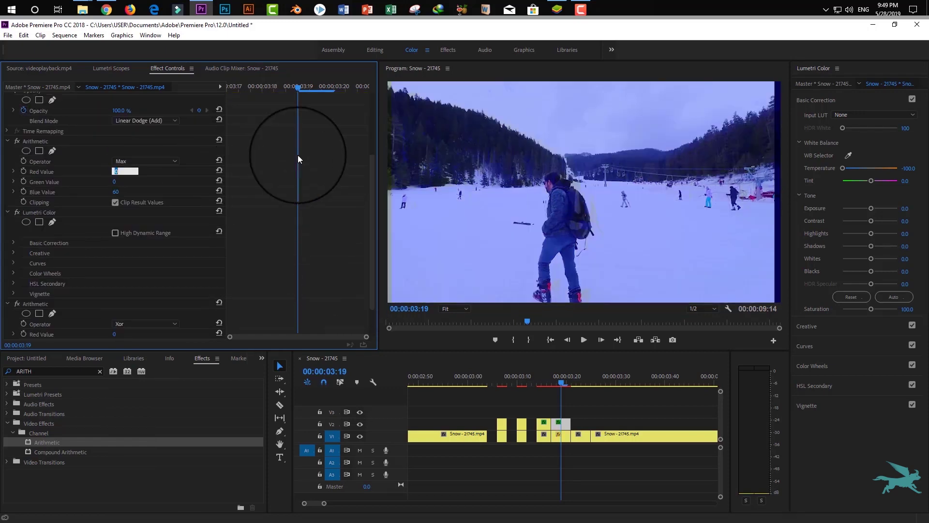
{"action": "type", "text": "220"}
{"action": "key", "text": "Return"}
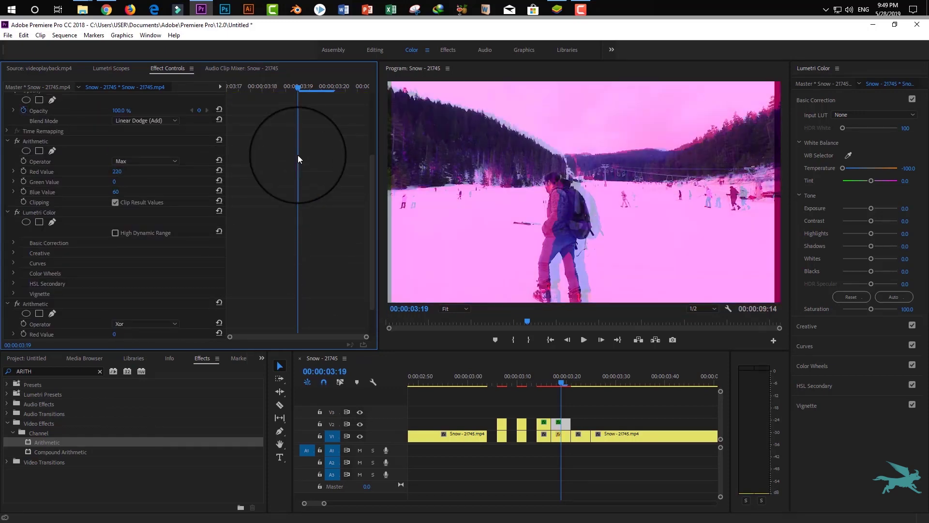
{"action": "left_click_drag", "start_coordinate": [559, 385], "coordinate": [580, 384]}
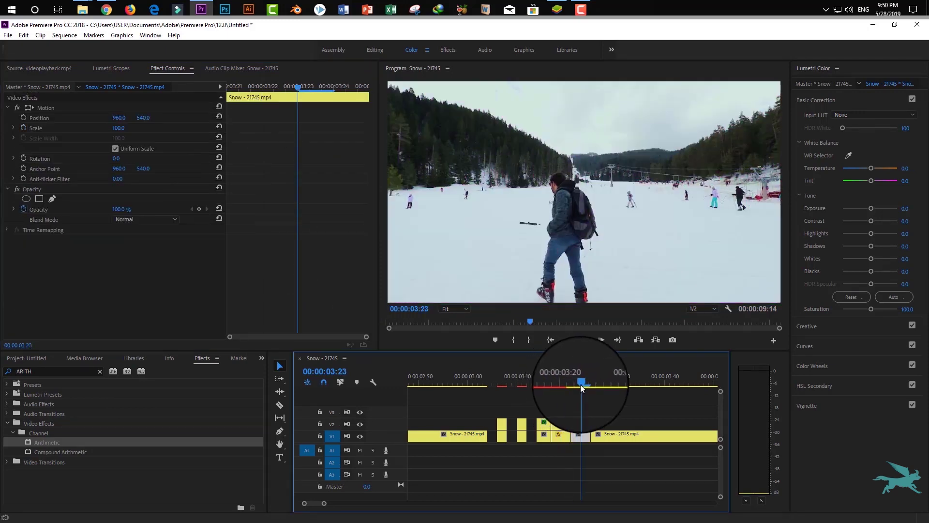
Copy the 3:23 fragment onto V2 with contrast 100 and a cyan tint.
{"action": "left_click", "coordinate": [581, 438]}
{"action": "left_click_drag", "start_coordinate": [581, 437], "coordinate": [581, 422]}
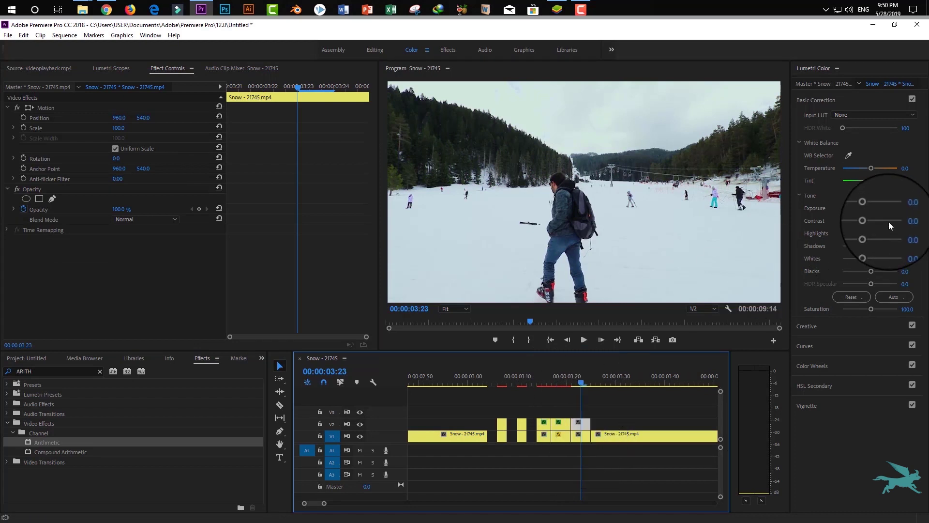
{"action": "mouse_move", "coordinate": [871, 221]}
{"action": "left_mouse_down"}
{"action": "mouse_move", "coordinate": [911, 223]}
{"action": "mouse_move", "coordinate": [886, 233]}
{"action": "left_mouse_up"}
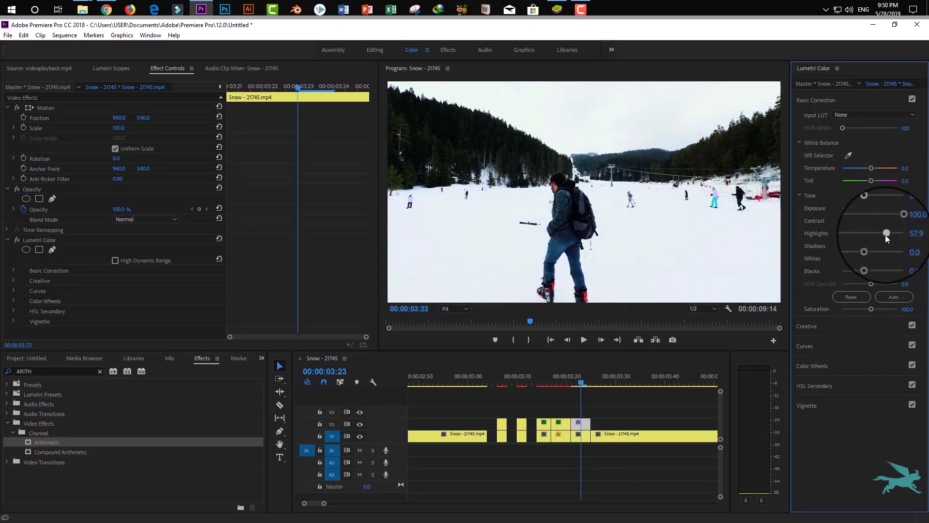
{"action": "mouse_move", "coordinate": [872, 181]}
{"action": "left_mouse_down"}
{"action": "mouse_move", "coordinate": [841, 181]}
{"action": "mouse_move", "coordinate": [901, 170]}
{"action": "mouse_move", "coordinate": [847, 172]}
{"action": "left_mouse_up"}
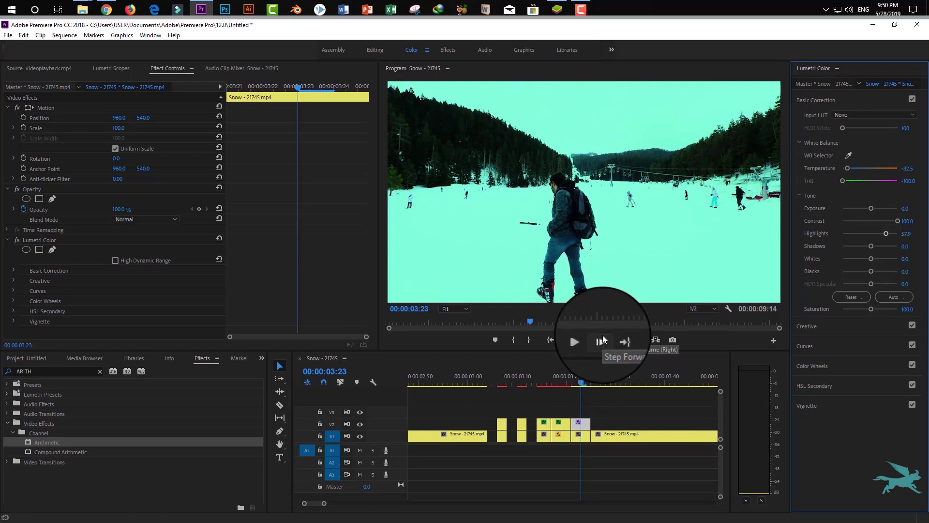
Apply Arithmetic to the copy, set opacity to 69% and shift it right.
{"action": "left_click_drag", "start_coordinate": [46, 442], "coordinate": [572, 420]}
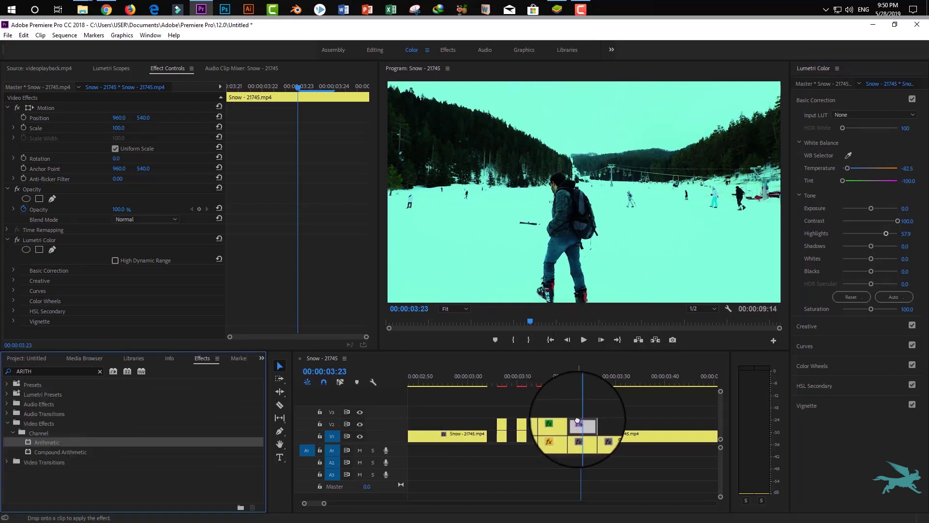
{"action": "mouse_move", "coordinate": [119, 209]}
{"action": "left_mouse_down"}
{"action": "mouse_move", "coordinate": [104, 209]}
{"action": "mouse_move", "coordinate": [114, 209]}
{"action": "left_mouse_up"}
{"action": "left_click_drag", "start_coordinate": [121, 117], "coordinate": [135, 117]}
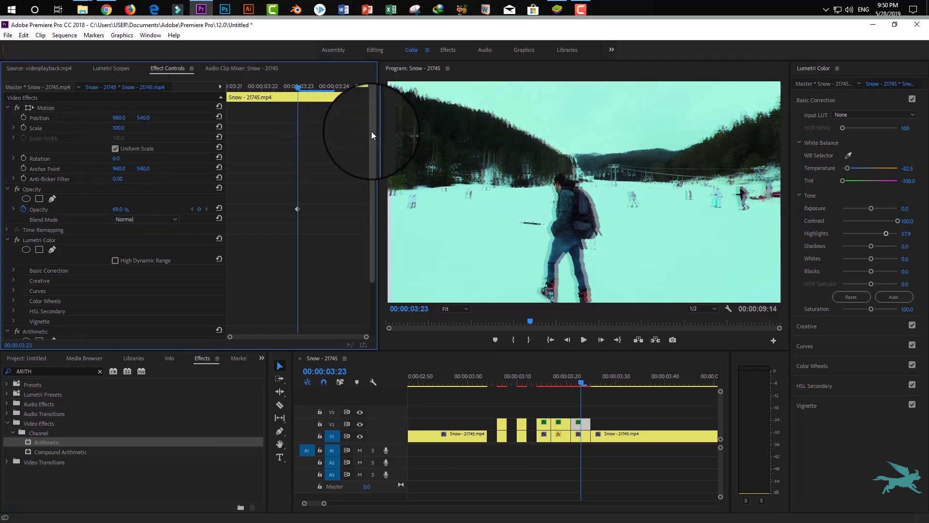
{"action": "left_click_drag", "start_coordinate": [371, 135], "coordinate": [368, 257]}
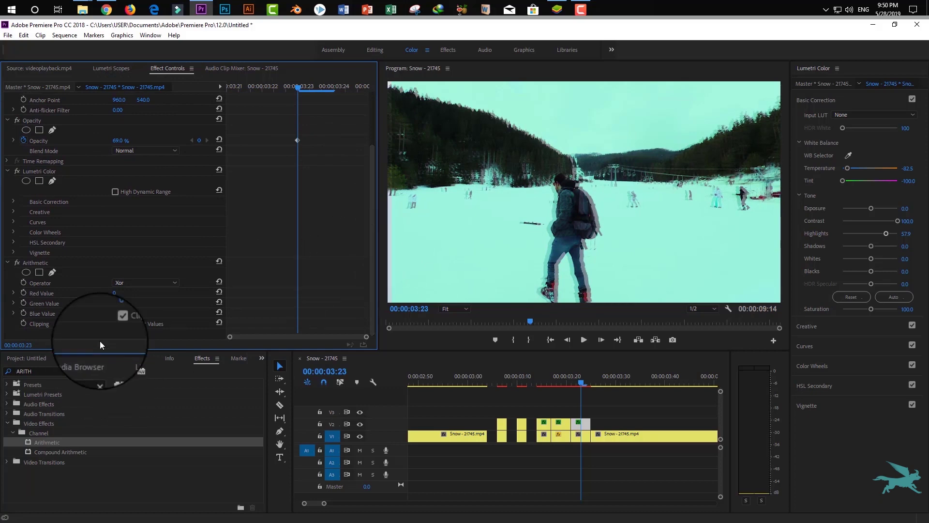
Set Arithmetic to Max with Red 250, Blue 200 and Green 201.
{"action": "left_click", "coordinate": [125, 283]}
{"action": "left_click", "coordinate": [146, 368]}
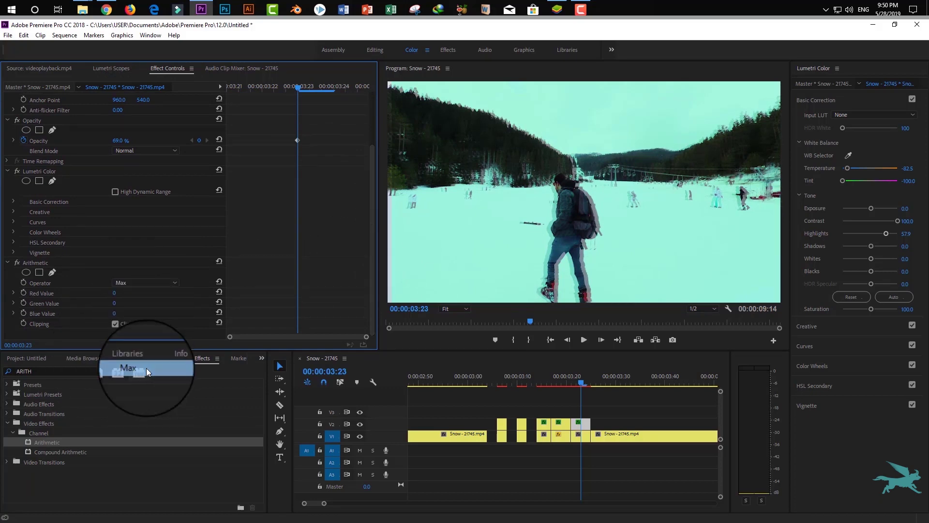
{"action": "left_click", "coordinate": [116, 293]}
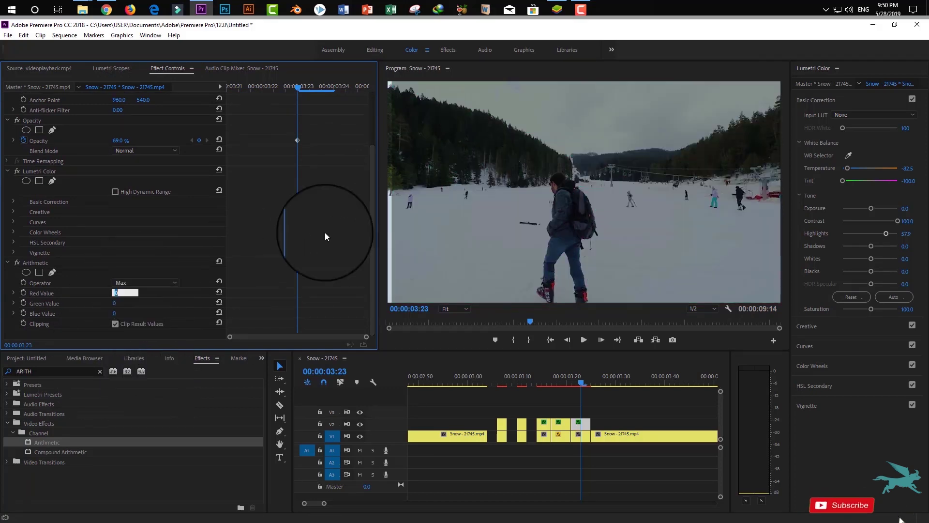
{"action": "type", "text": "250"}
{"action": "key", "text": "Return"}
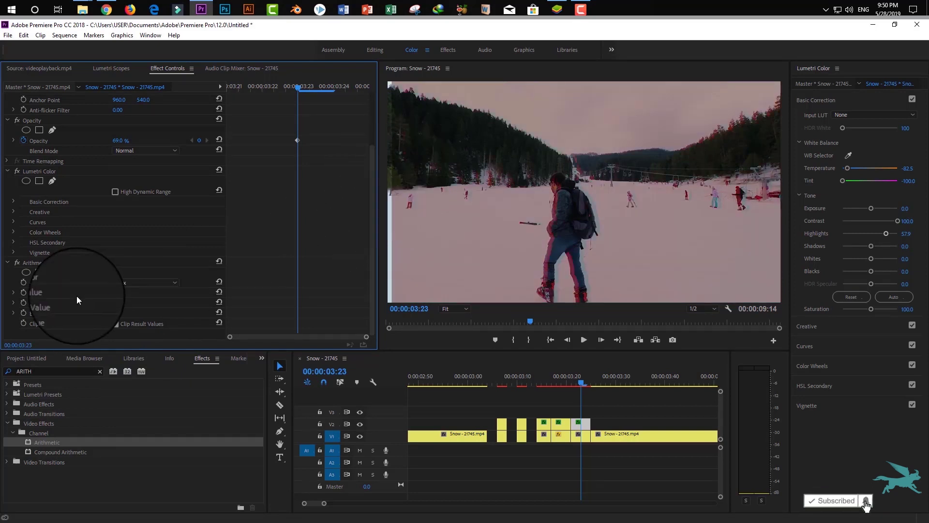
{"action": "left_click", "coordinate": [117, 313]}
{"action": "type", "text": "200"}
{"action": "key", "text": "Return"}
{"action": "left_click", "coordinate": [116, 303]}
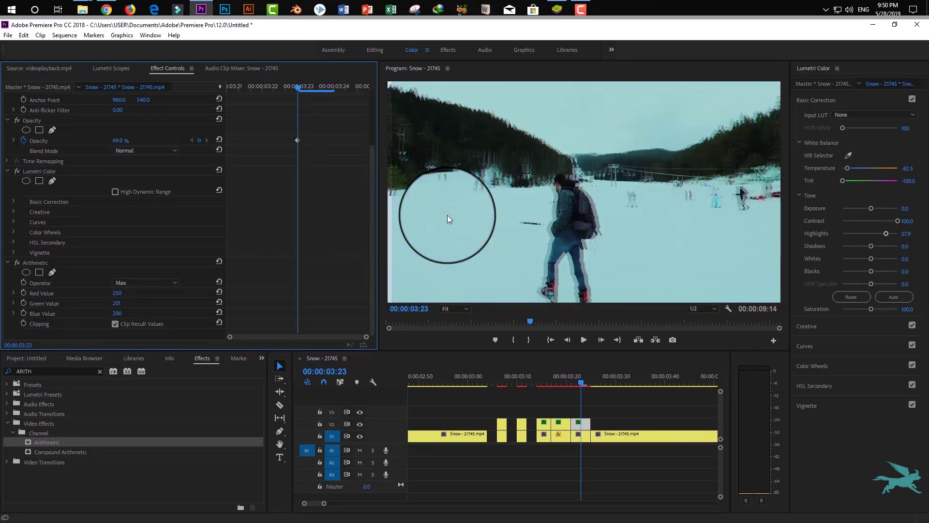
Give the copy a brightening blend mode.
{"action": "left_click", "coordinate": [153, 151]}
{"action": "scroll", "coordinate": [153, 151], "scroll_direction": "down", "scroll_amount": 11}
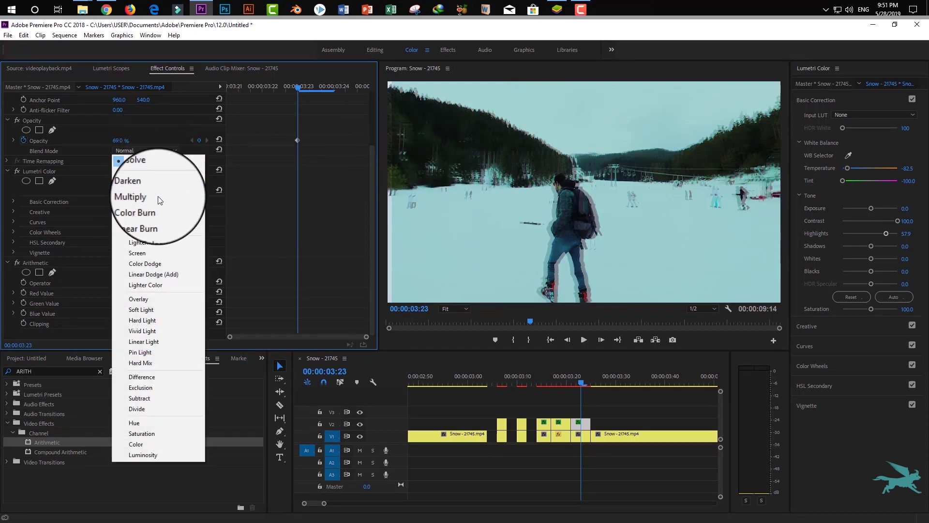
{"action": "left_click", "coordinate": [146, 271]}
{"action": "left_click_drag", "start_coordinate": [580, 381], "coordinate": [502, 384]}
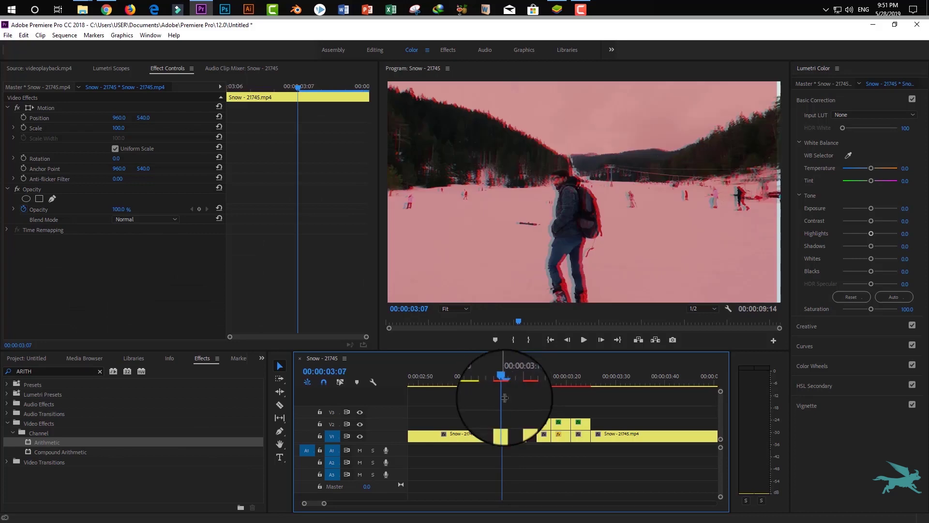
Switch the pink 03:07 glitch layer to Linear Dodge (Add) blending at 66% opacity.
{"action": "left_click", "coordinate": [504, 425]}
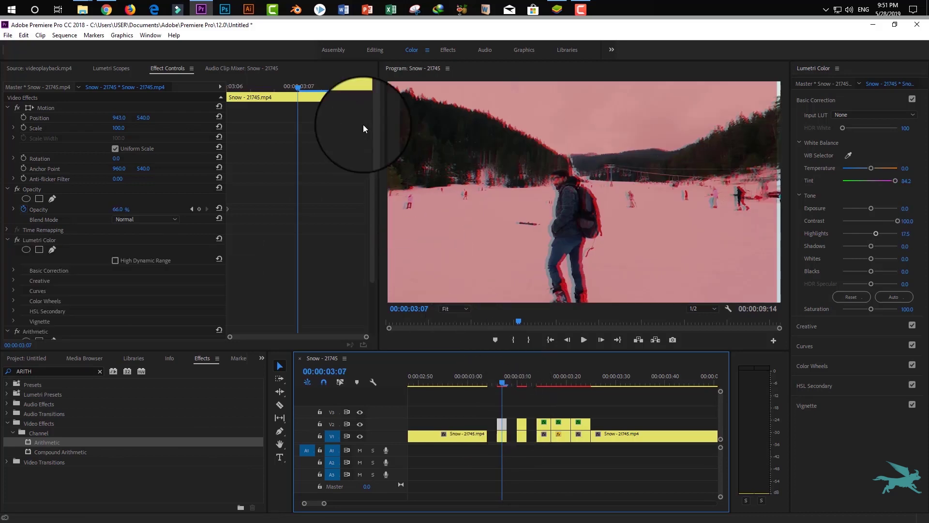
{"action": "left_click", "coordinate": [142, 221]}
{"action": "left_click", "coordinate": [232, 339]}
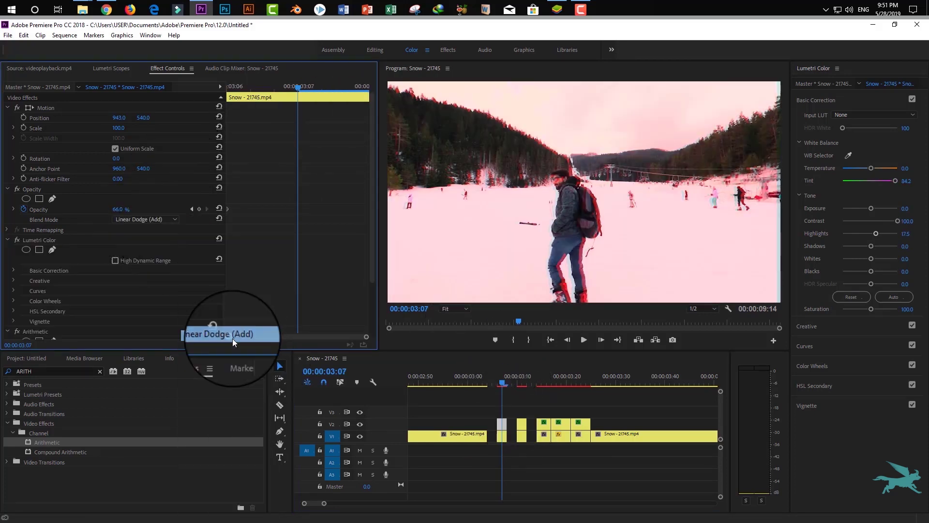
{"action": "mouse_move", "coordinate": [425, 386]}
{"action": "left_mouse_down"}
{"action": "mouse_move", "coordinate": [518, 384]}
{"action": "mouse_move", "coordinate": [489, 384]}
{"action": "left_mouse_up"}
Place videoplayback.mp4 on A1 starting around 03:02, then zoom out to the whole sequence.
{"action": "left_click", "coordinate": [26, 358]}
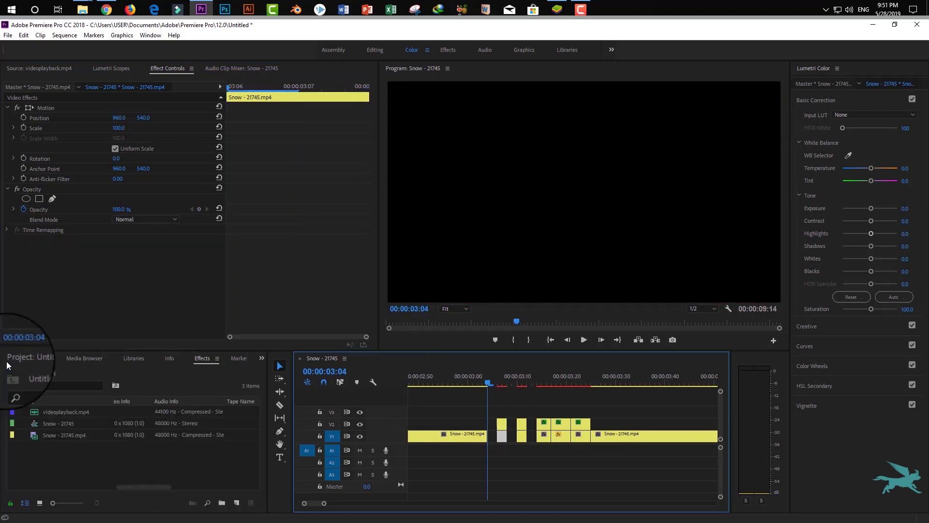
{"action": "mouse_move", "coordinate": [53, 409]}
{"action": "left_mouse_down"}
{"action": "mouse_move", "coordinate": [482, 451]}
{"action": "mouse_move", "coordinate": [450, 452]}
{"action": "left_mouse_up"}
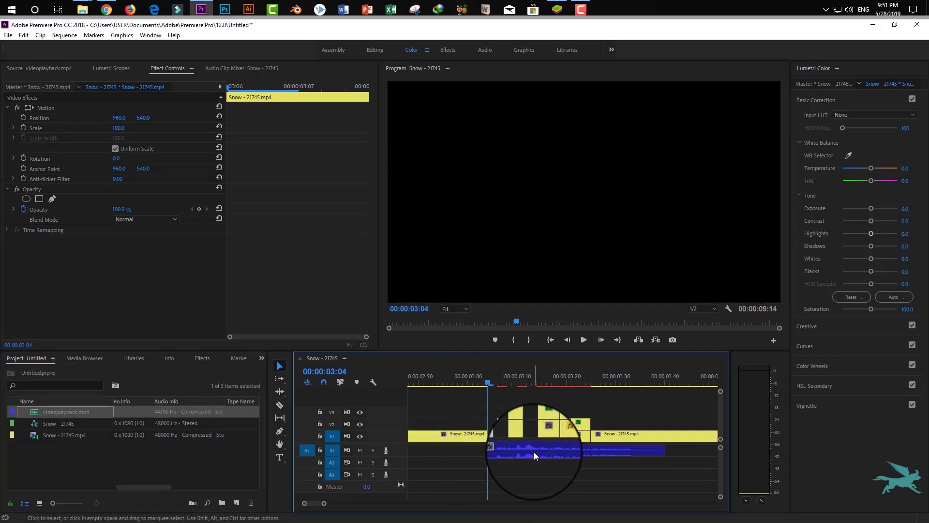
{"action": "mouse_move", "coordinate": [533, 452]}
{"action": "left_mouse_down"}
{"action": "mouse_move", "coordinate": [490, 449]}
{"action": "mouse_move", "coordinate": [521, 450]}
{"action": "left_mouse_up"}
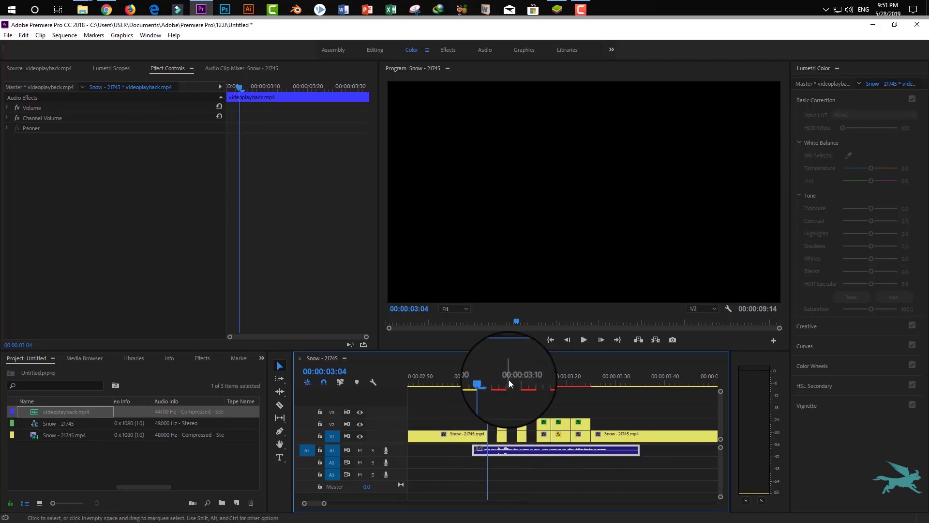
{"action": "left_click_drag", "start_coordinate": [509, 379], "coordinate": [445, 382]}
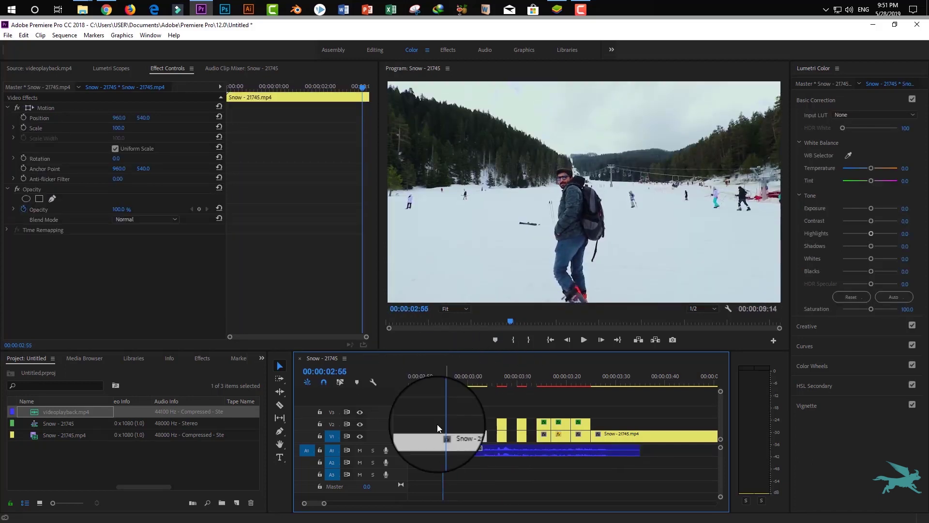
{"action": "left_click_drag", "start_coordinate": [324, 504], "coordinate": [408, 500]}
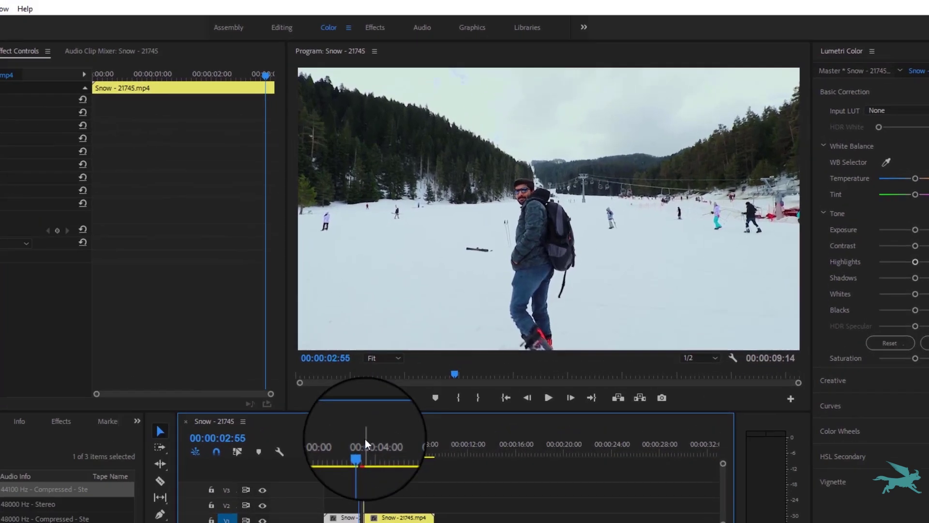
Play back the Snow - 21745 sequence with its glitch fragments and music.
{"action": "key", "text": "space"}
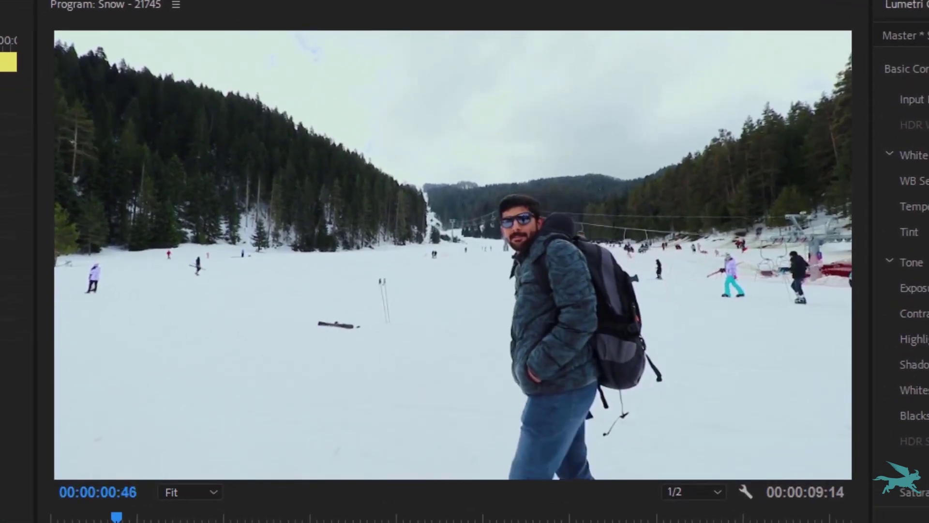